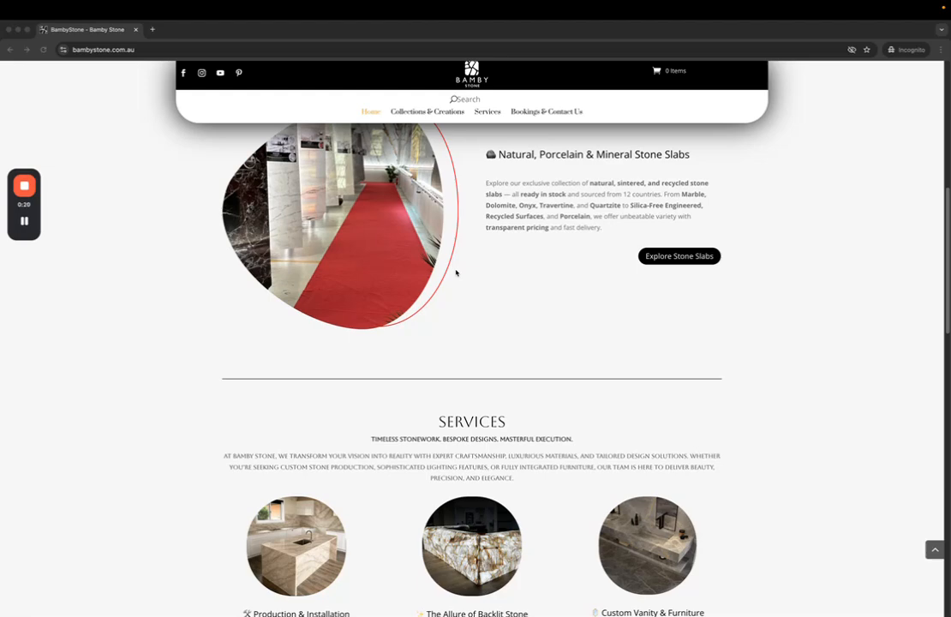
Search the Bamby Stone site for 'backlit' and review the suggestions
scroll(540, 314, "up", 5)
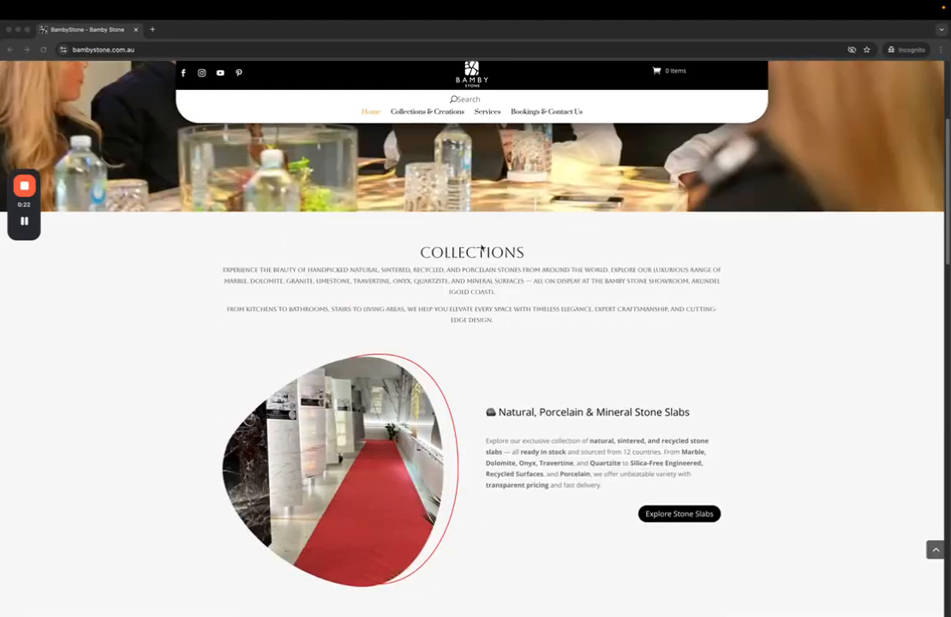
left_click(103, 49)
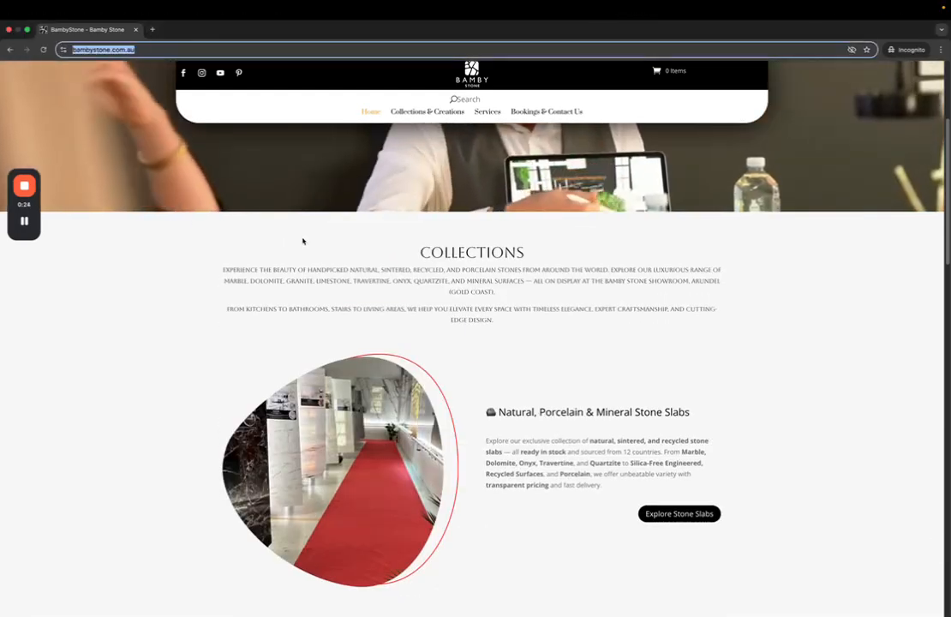
scroll(303, 241, "down", 10)
scroll(303, 241, "down", 5)
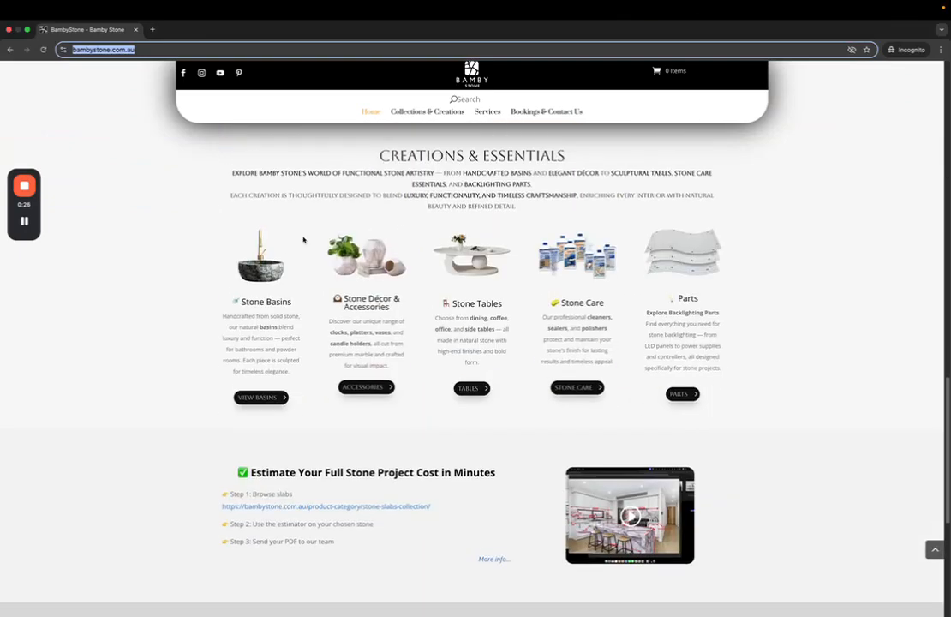
scroll(303, 236, "up", 4)
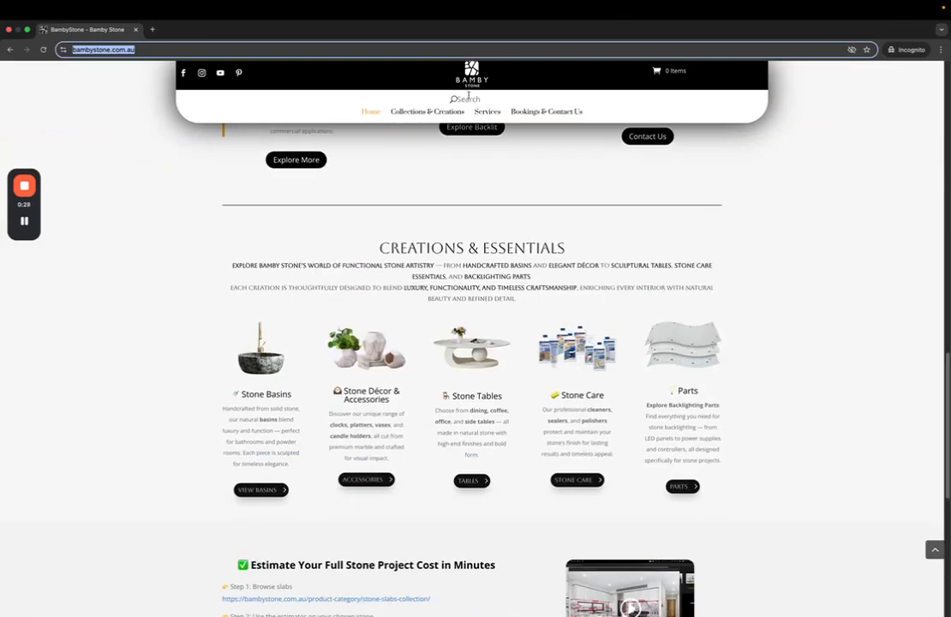
left_click(407, 84)
type("ba")
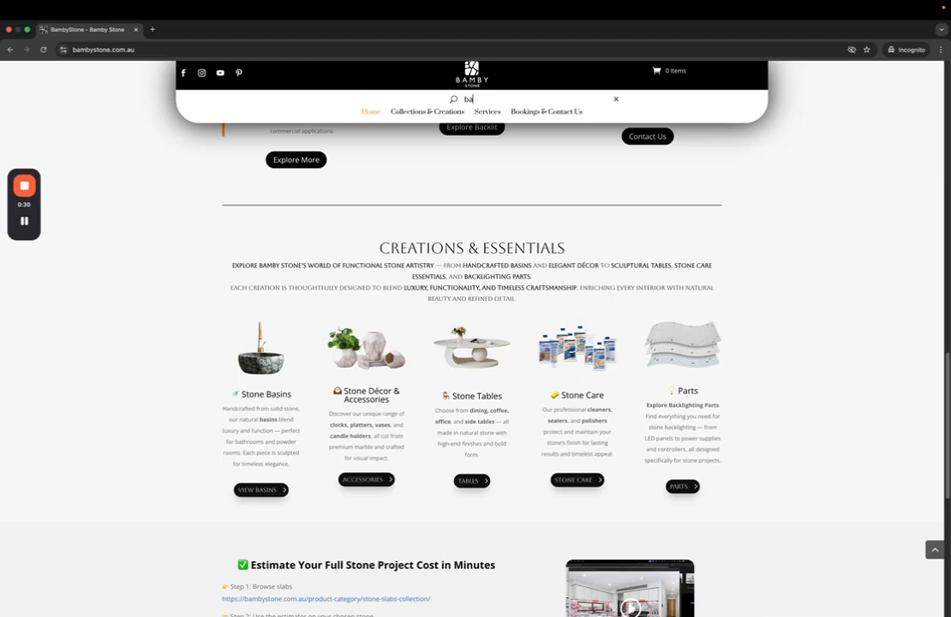
type("cklit")
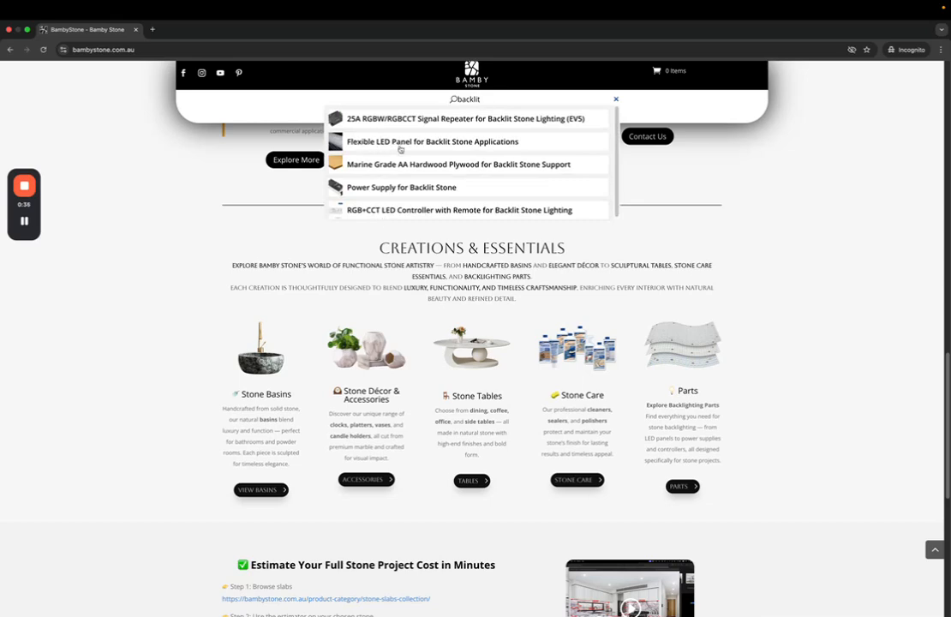
left_click_drag(486, 99, 427, 101)
left_click(156, 253)
Open the Backlit Led Panel & More page from the Collections & Creations footer
scroll(203, 278, "down", 5)
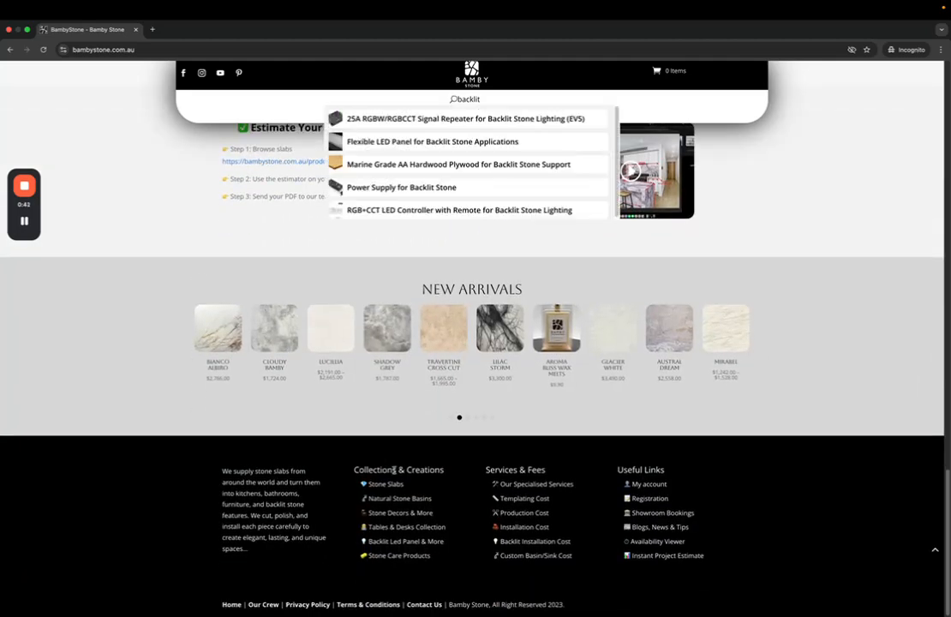
left_click_drag(349, 471, 445, 470)
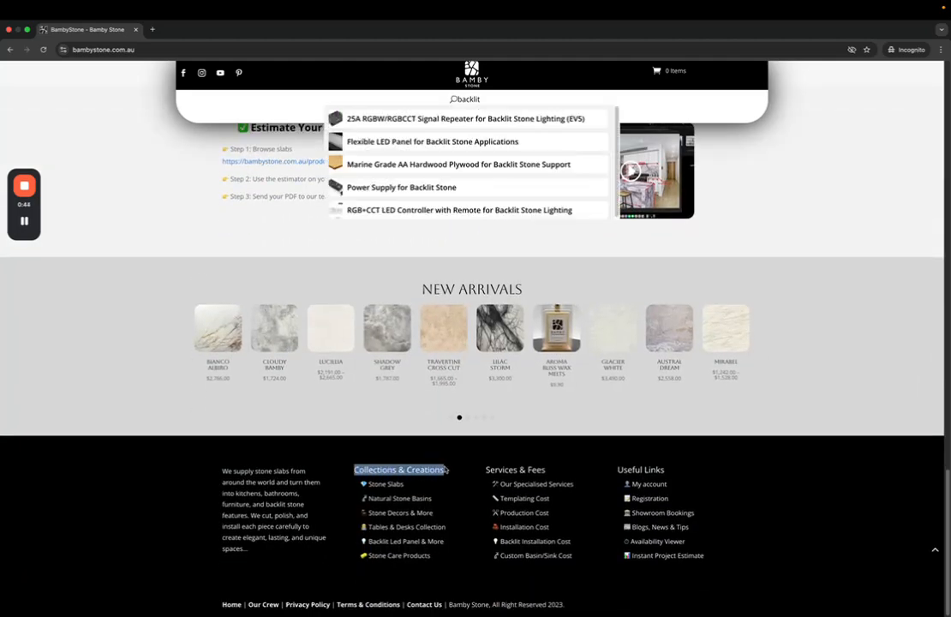
left_click(397, 545)
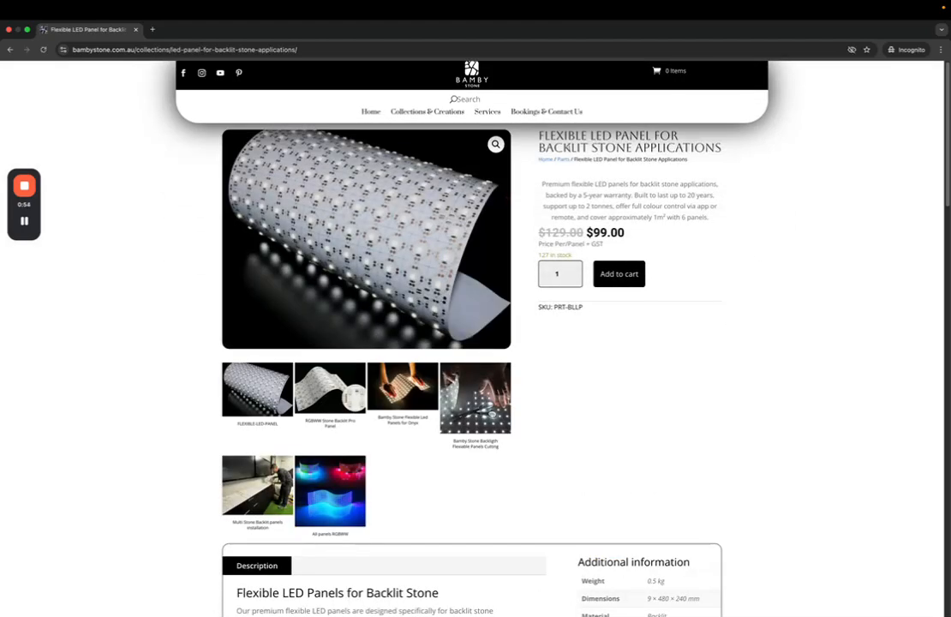
Review the Flexible LED Panel for Backlit Stone Applications title and details
left_click_drag(544, 137, 724, 151)
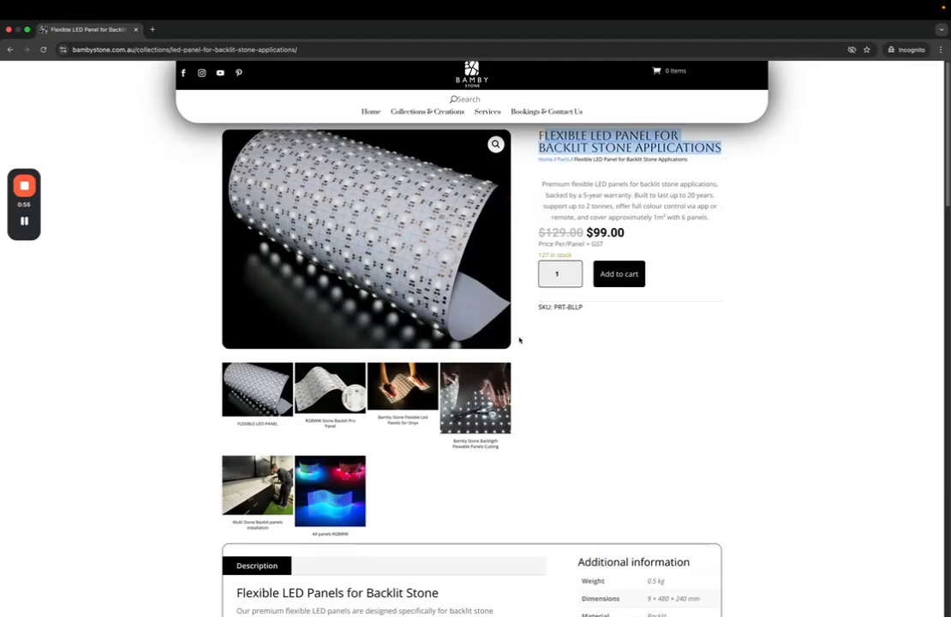
scroll(519, 340, "down", 5)
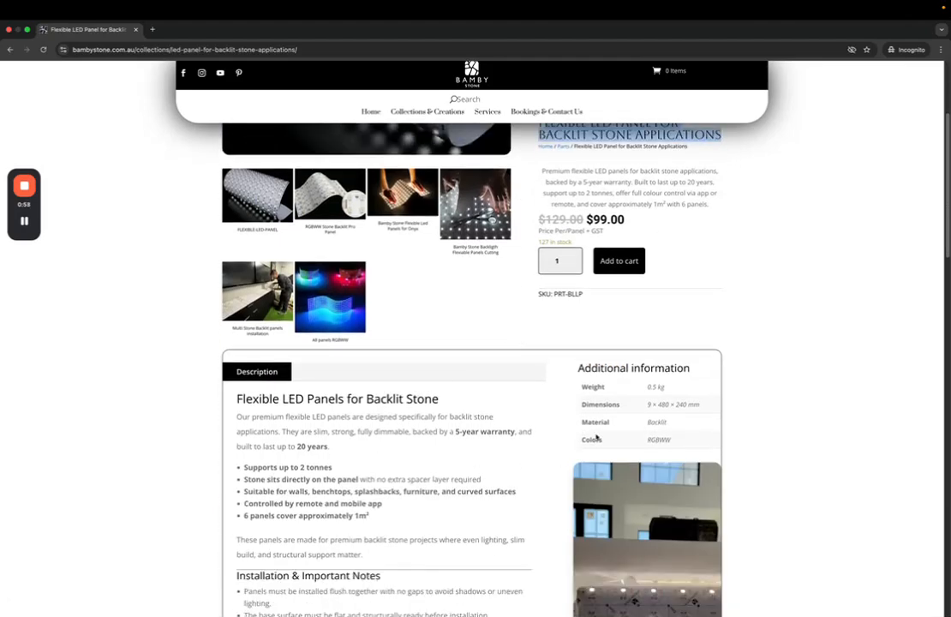
left_click_drag(584, 386, 685, 432)
left_click(429, 418)
scroll(320, 430, "down", 2)
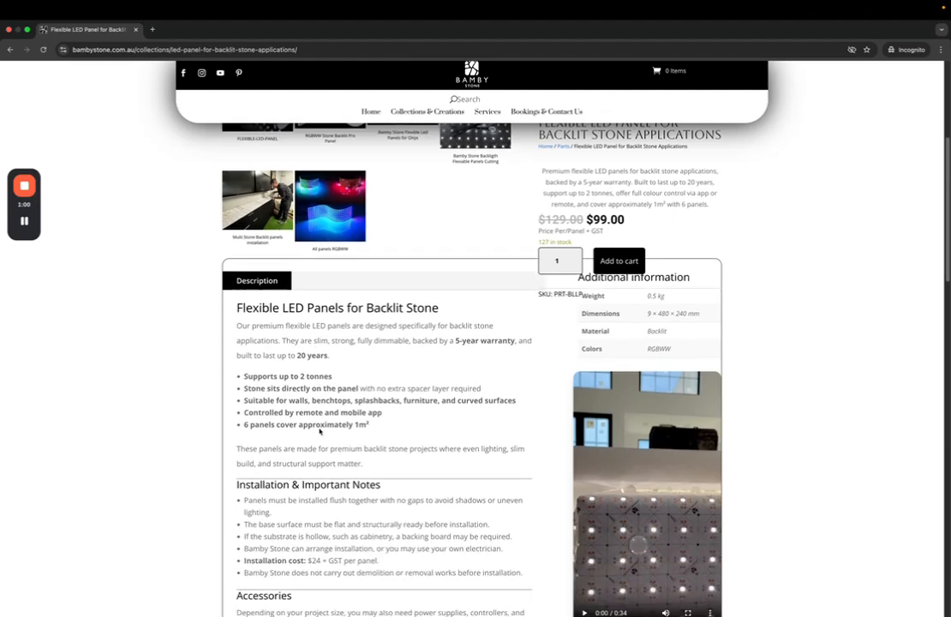
scroll(374, 384, "up", 7)
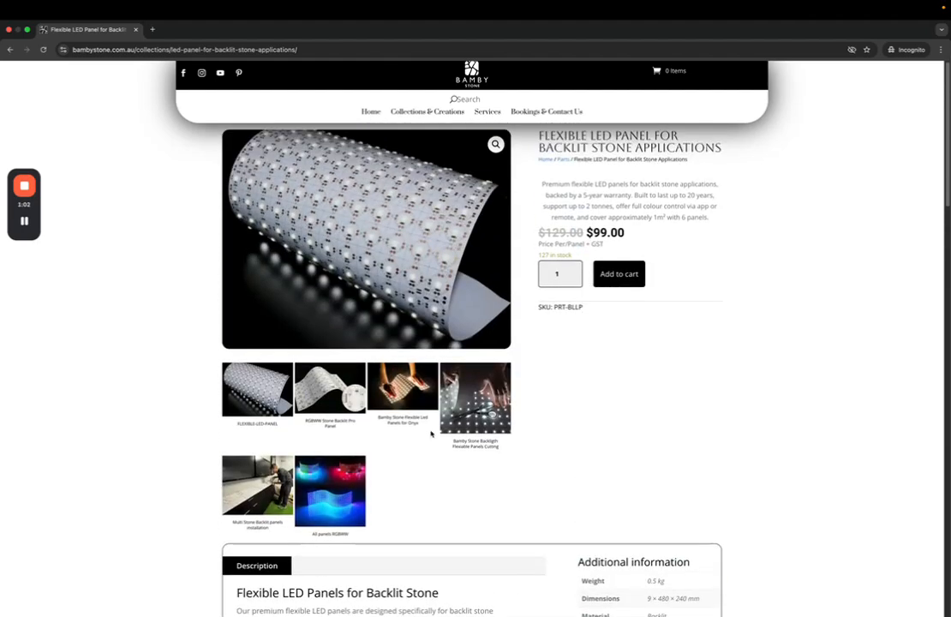
Scroll down to the Estimate Backlit Cost in Minutes section
left_click_drag(587, 232, 625, 232)
scroll(583, 301, "down", 2)
scroll(583, 301, "down", 20)
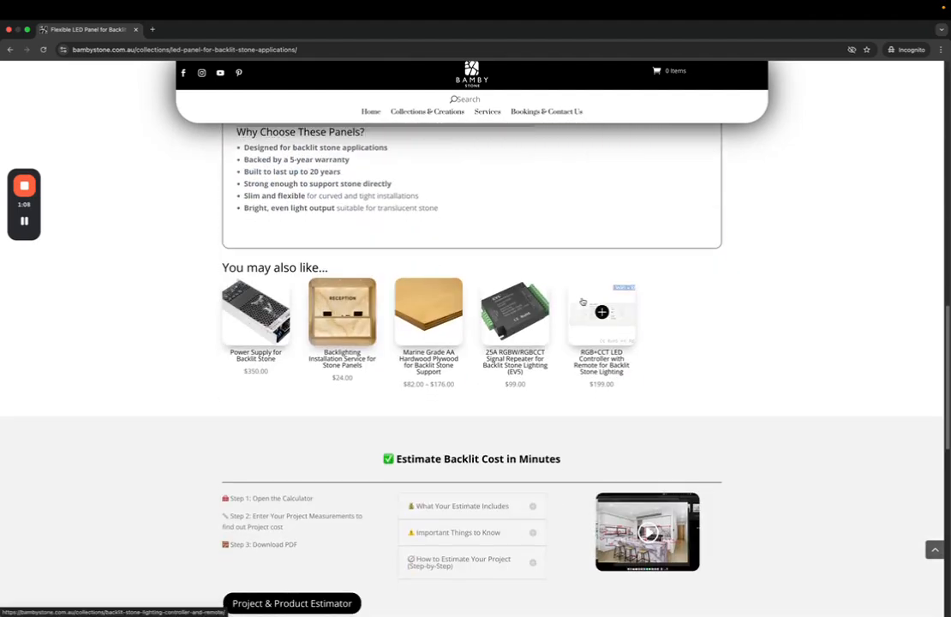
scroll(583, 302, "down", 4)
scroll(583, 301, "up", 3)
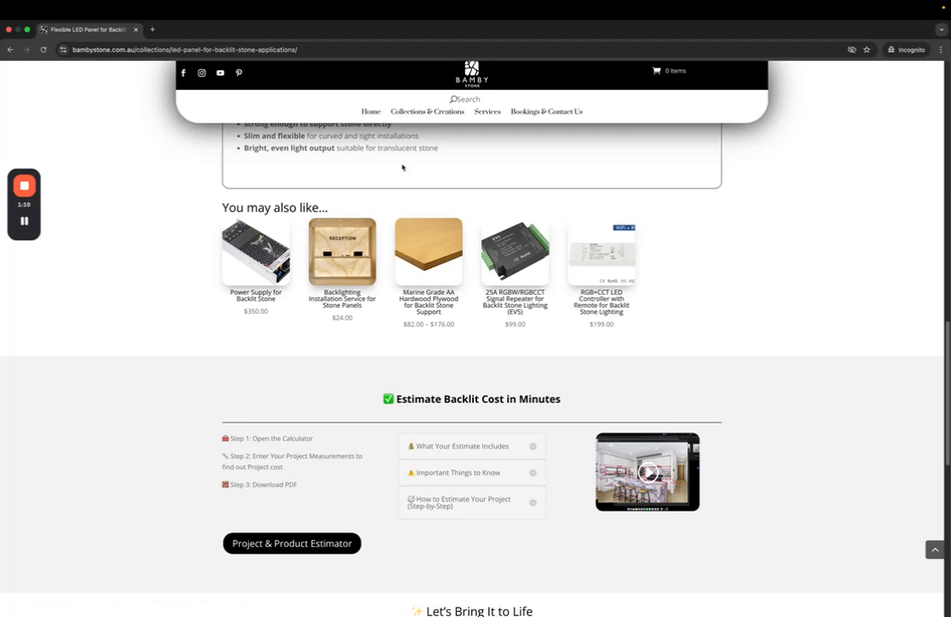
scroll(361, 143, "down", 3)
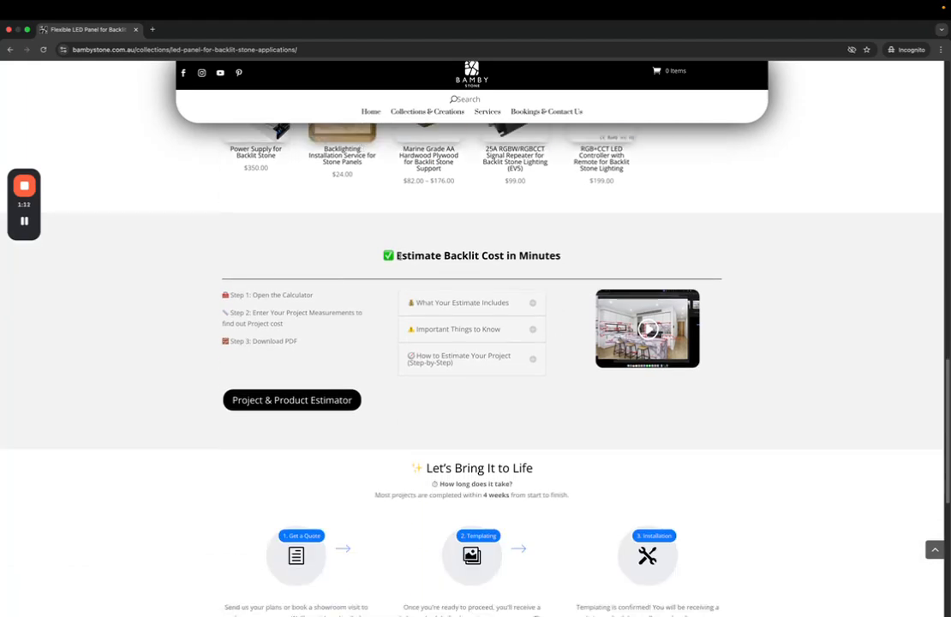
left_click_drag(397, 255, 563, 254)
left_click(580, 253)
Launch the estimator, zoom in on the panel and review the $1147.00 ex GST summary
left_click(257, 409)
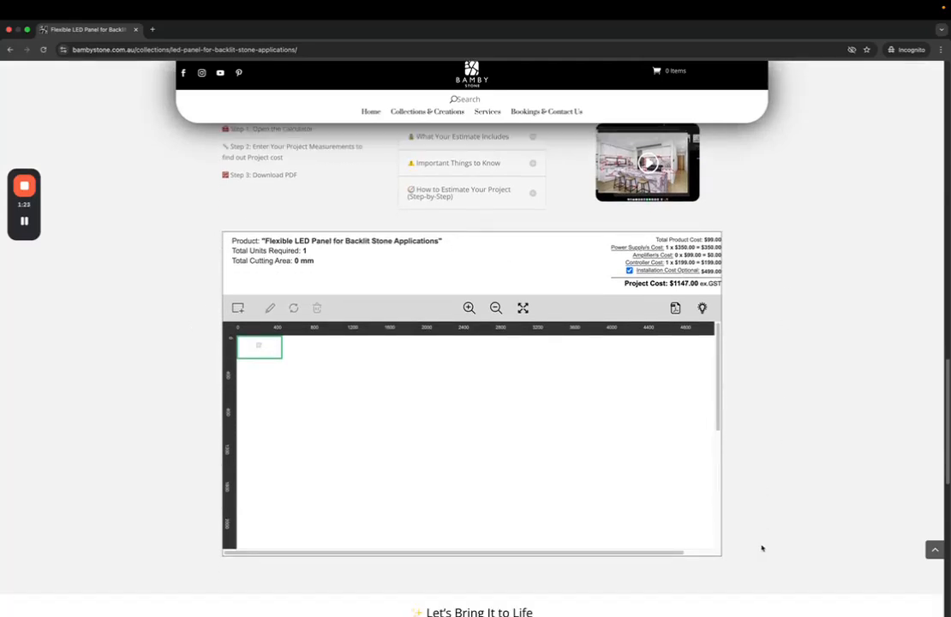
left_click(468, 308)
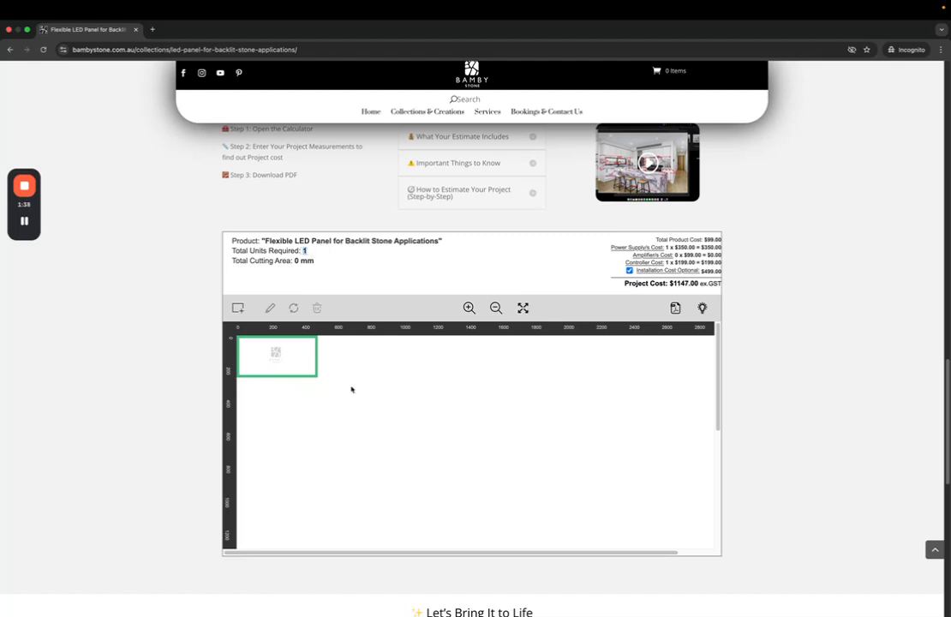
left_click_drag(233, 240, 435, 243)
double_click(305, 252)
scroll(724, 246, "up", 5)
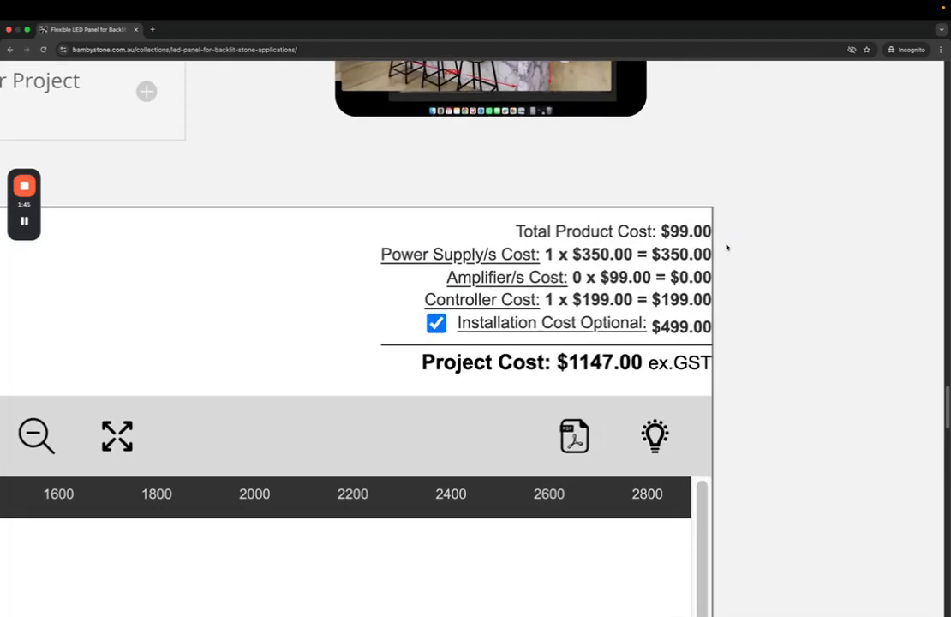
left_click_drag(503, 230, 711, 231)
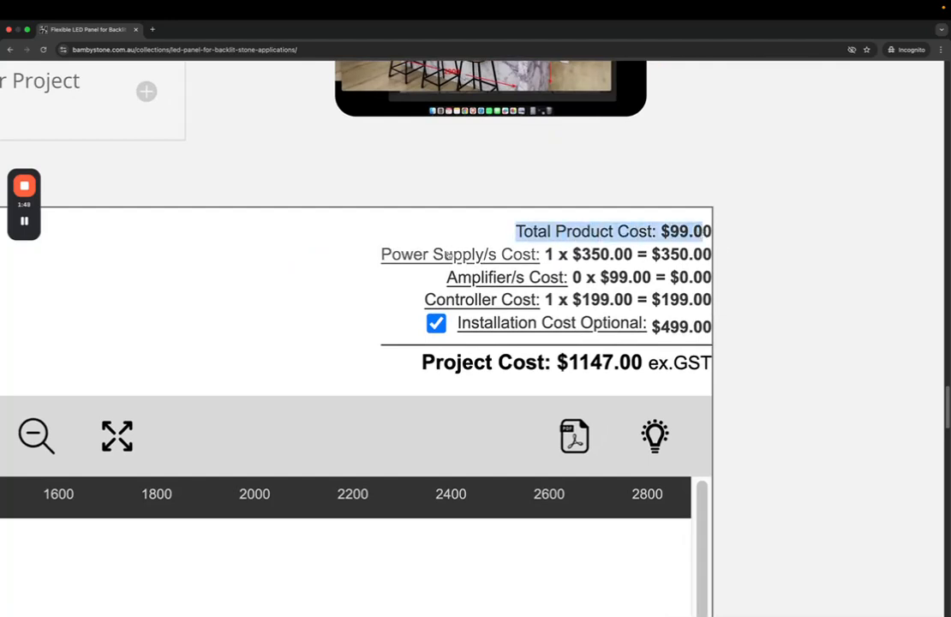
left_click_drag(546, 255, 715, 256)
left_click(667, 251)
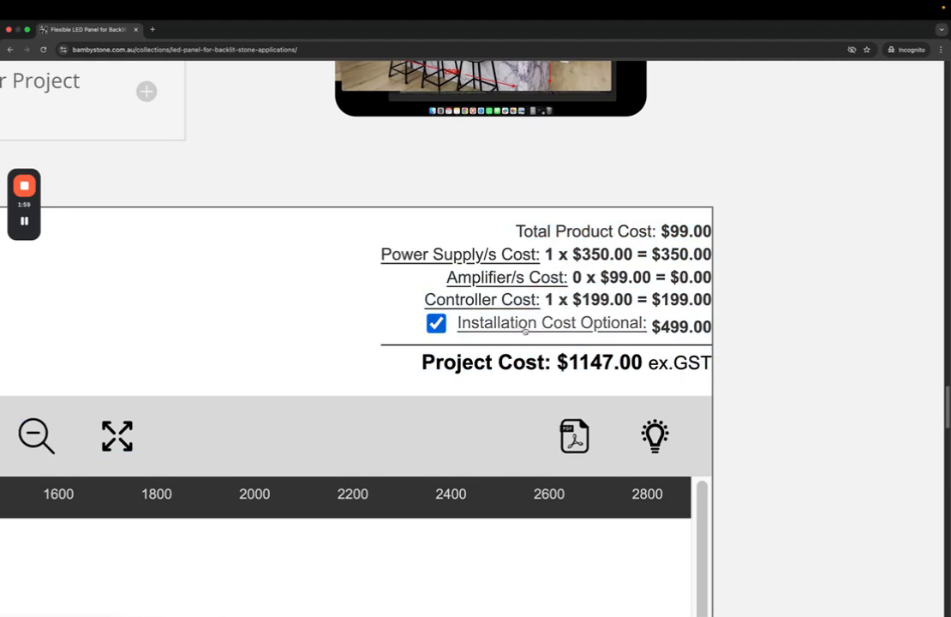
left_click(436, 323)
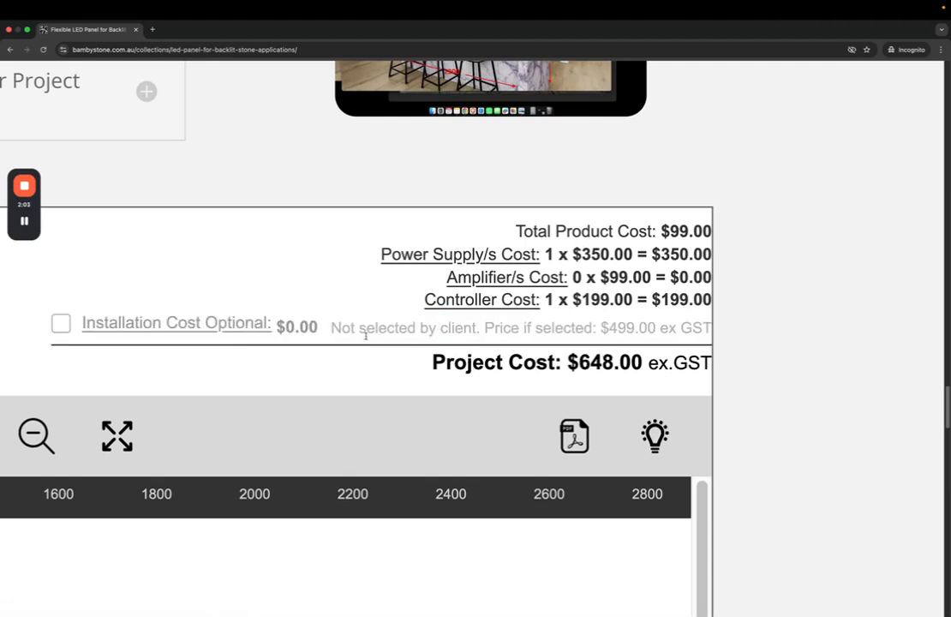
left_click(61, 324)
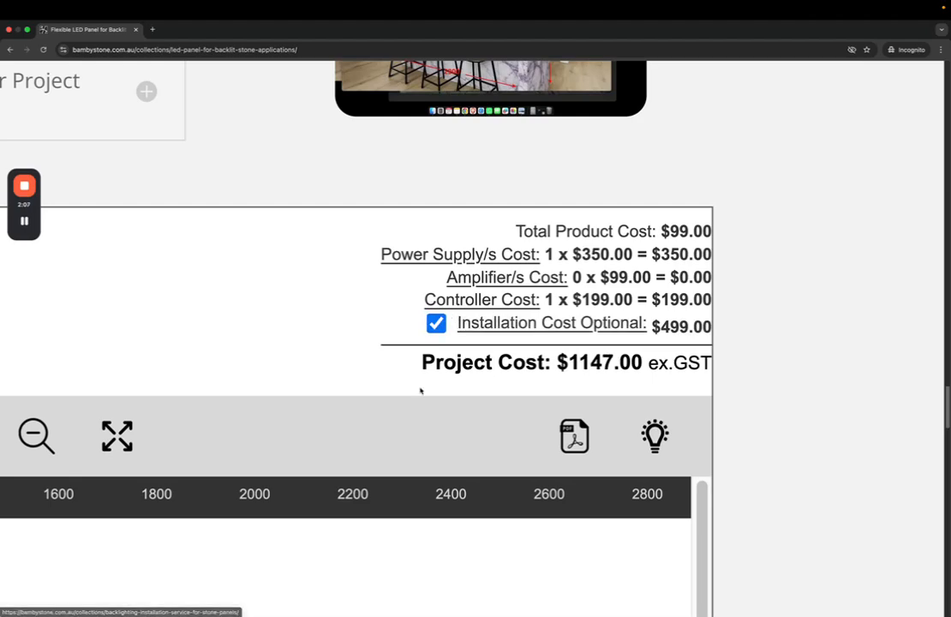
scroll(323, 334, "down", 5)
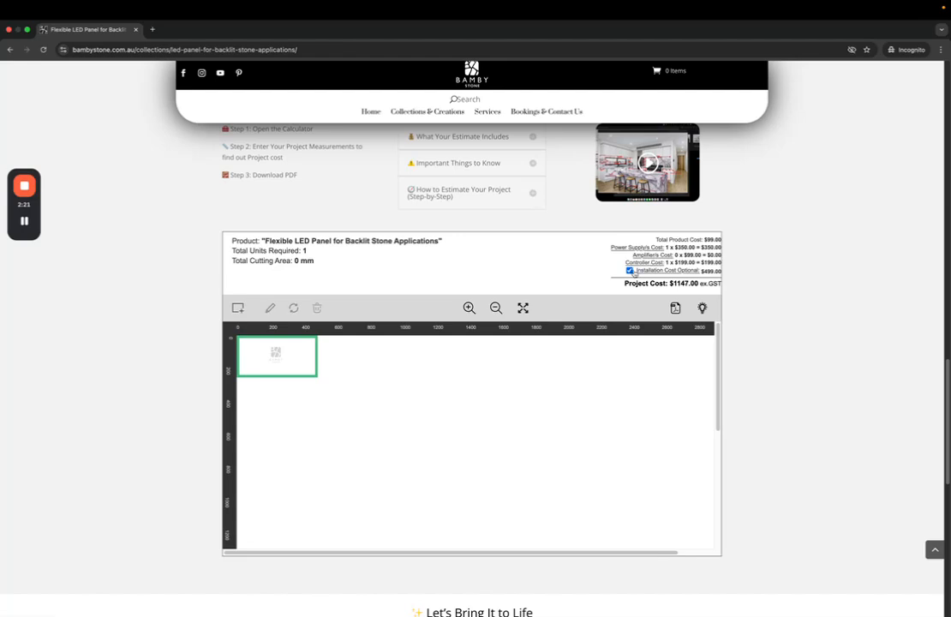
Arrange the Freeform board and an enlarged island reference photo side by side
key("ctrl+Left")
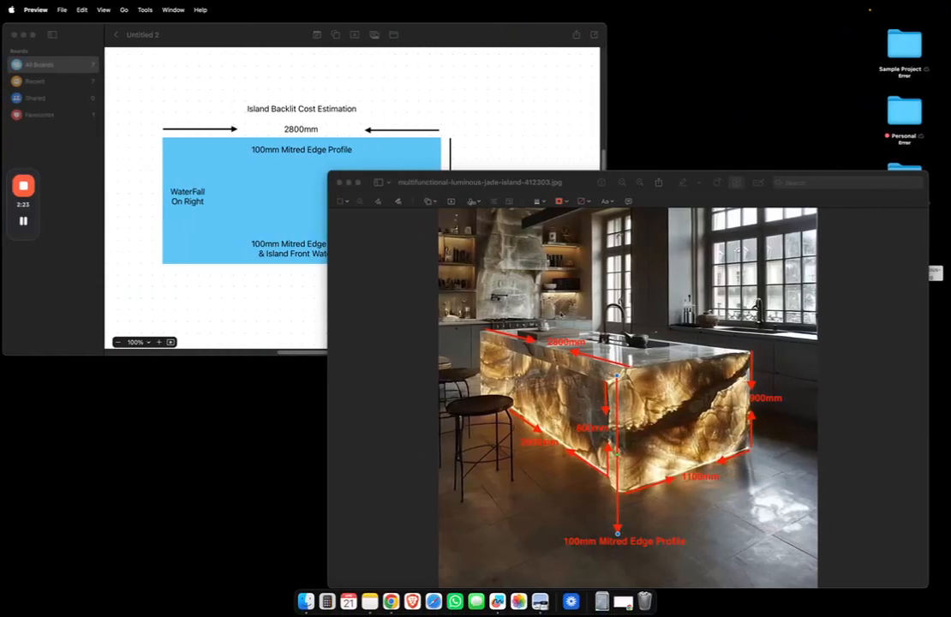
left_click(498, 158)
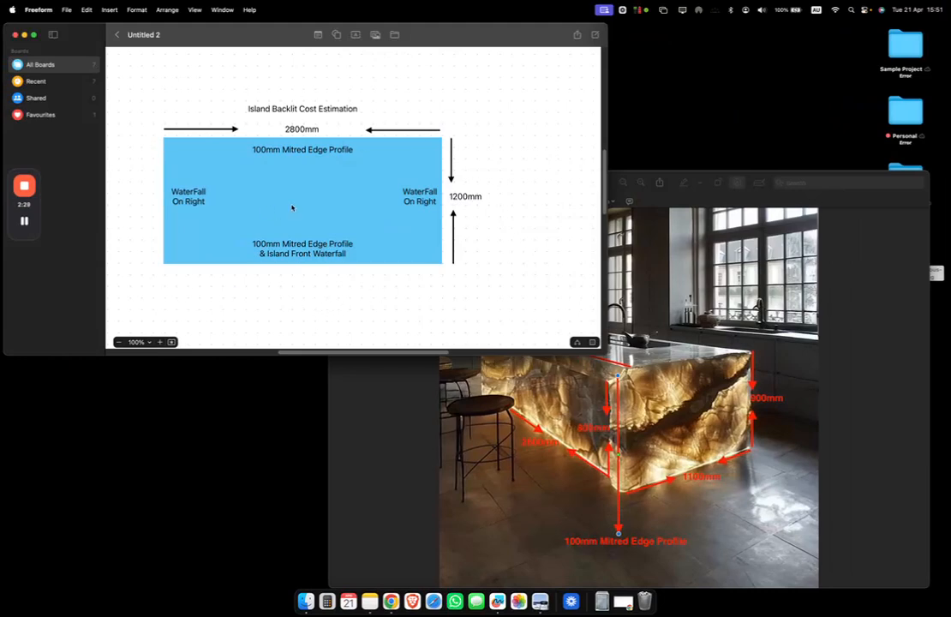
left_click(662, 297)
left_click_drag(585, 184, 580, 137)
left_click_drag(334, 128, 268, 62)
left_click_drag(525, 79, 521, 116)
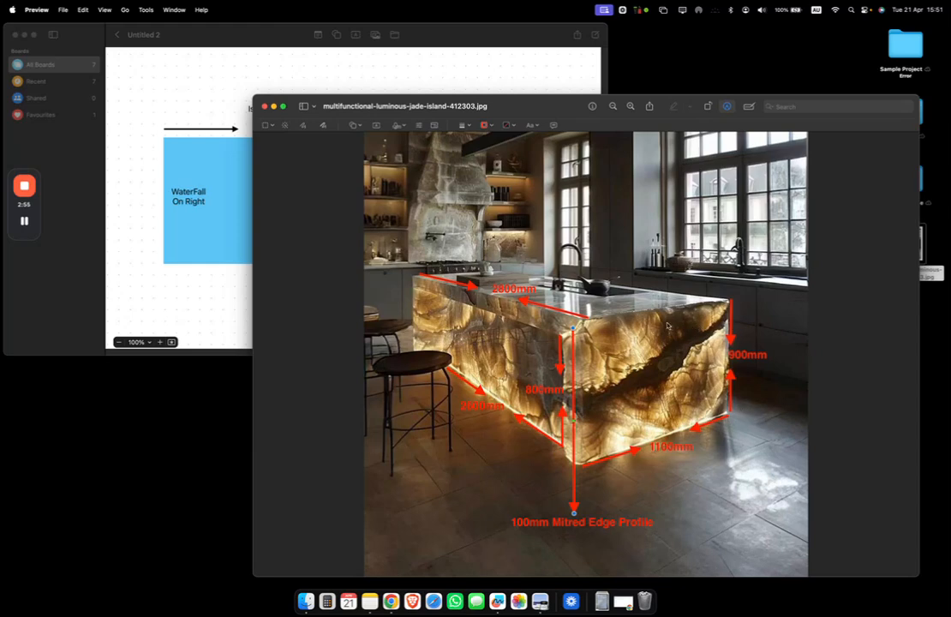
left_click(223, 90)
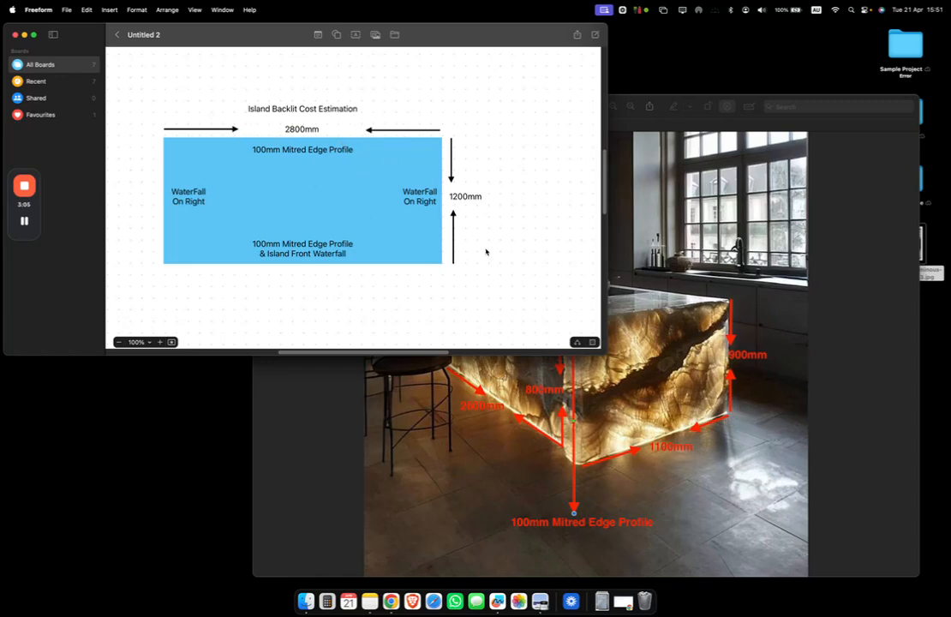
Change the Freeform height label from 1200mm to 1100mm
double_click(471, 202)
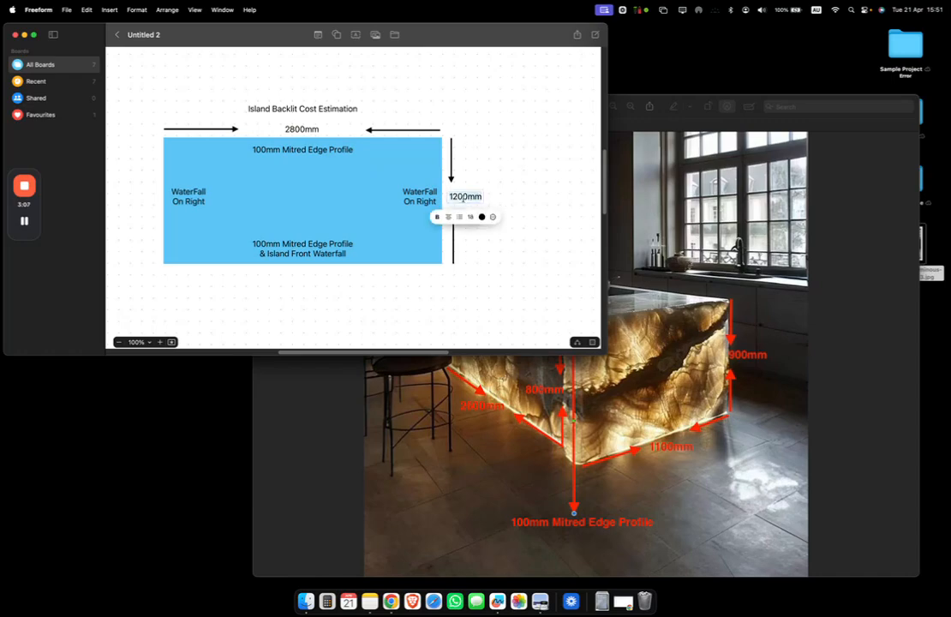
key("BackSpace")
type("1")
left_click(485, 258)
key("ctrl+Right")
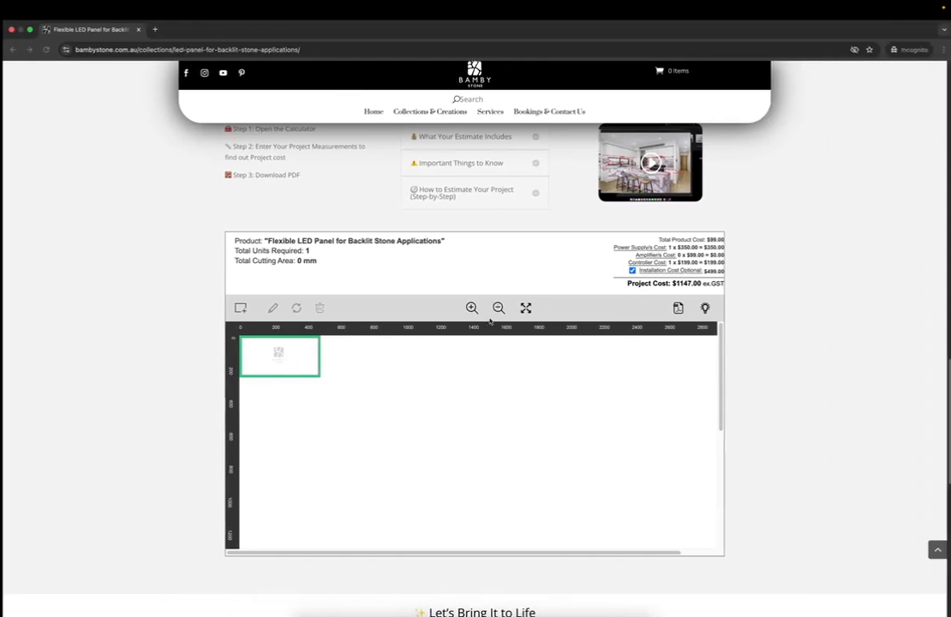
Add a rectangle shape named Island in the estimator
left_click(239, 312)
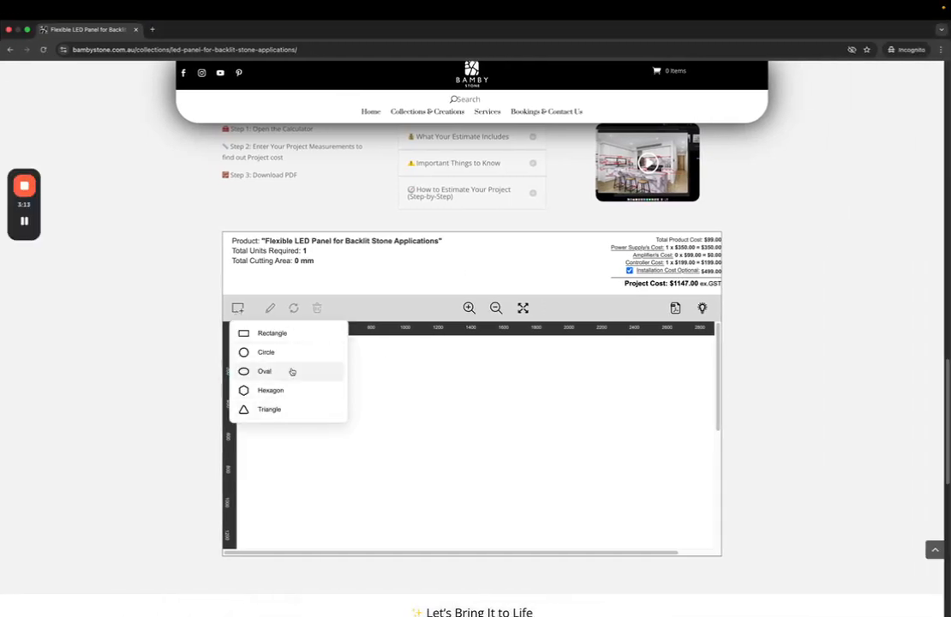
key("ctrl+Left")
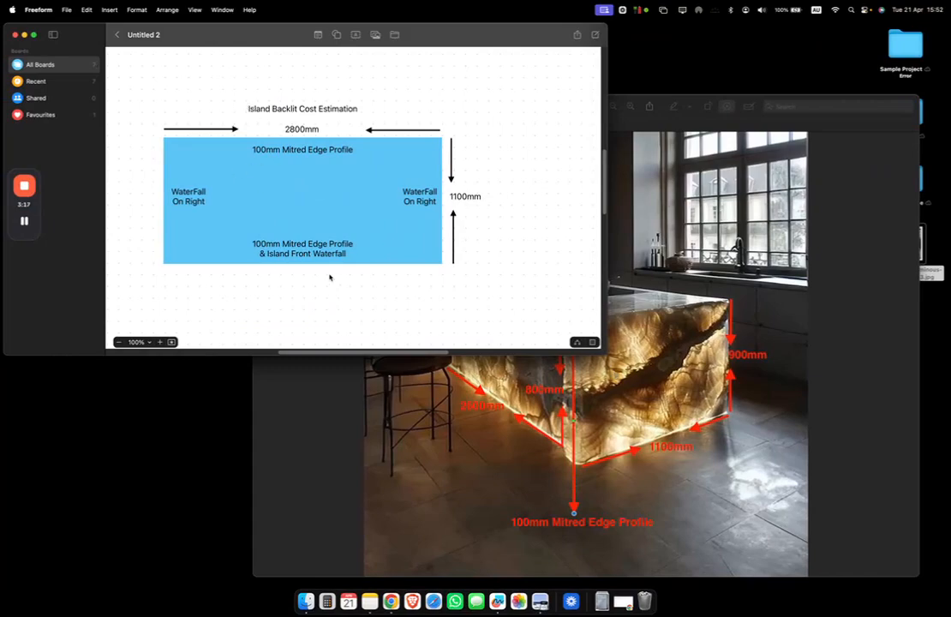
key("ctrl+Right")
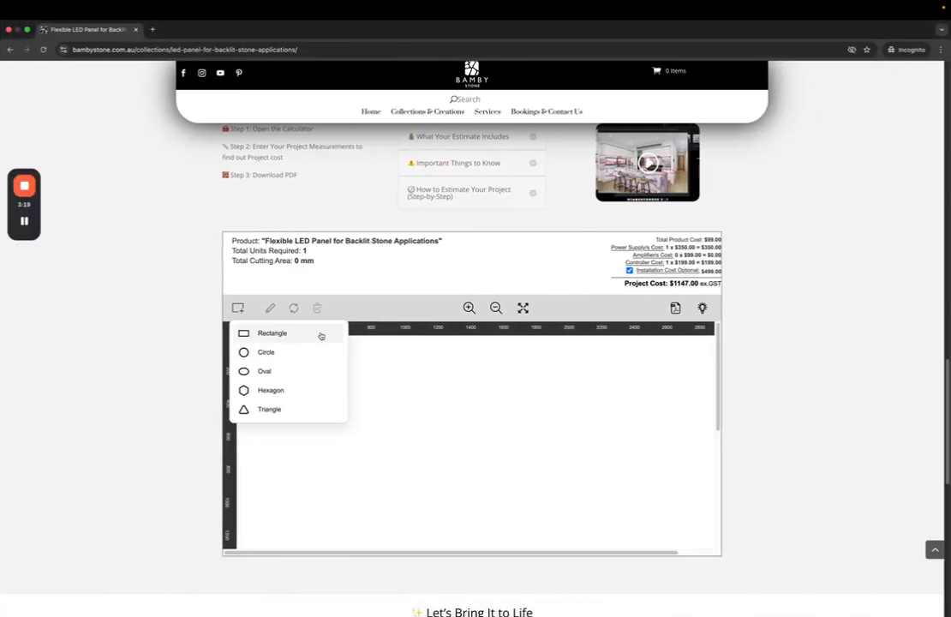
left_click(273, 333)
left_click(238, 308)
left_click(262, 334)
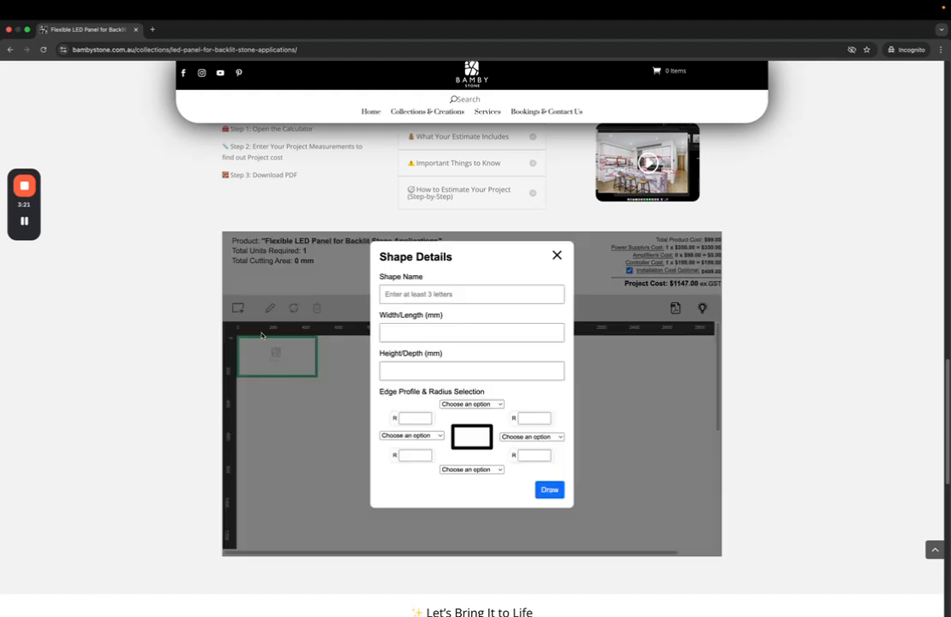
left_click(431, 296)
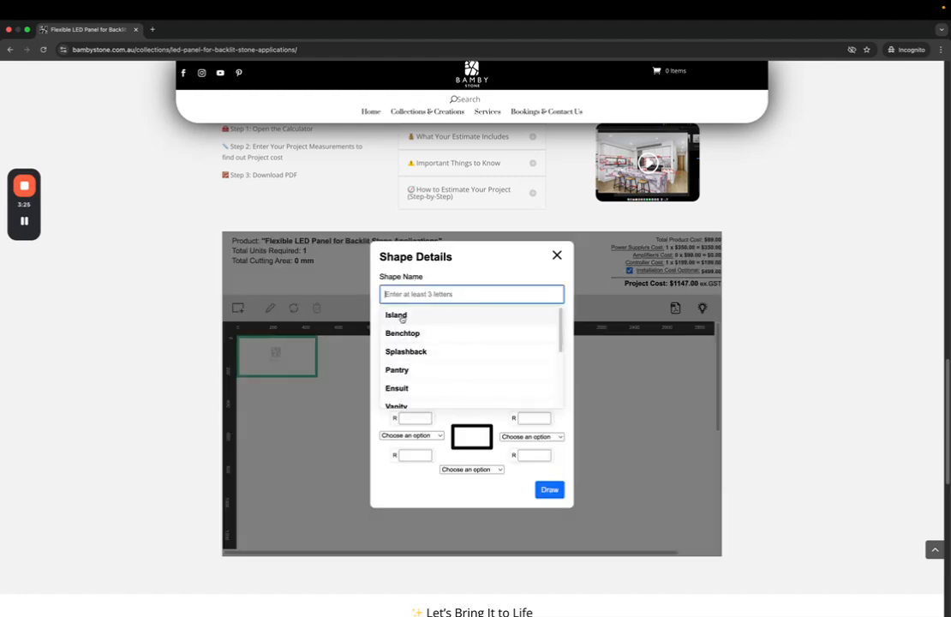
left_click(416, 319)
Enter the Island's width of 2800 mm and height of 1100 mm, checking the sketch
left_click(417, 331)
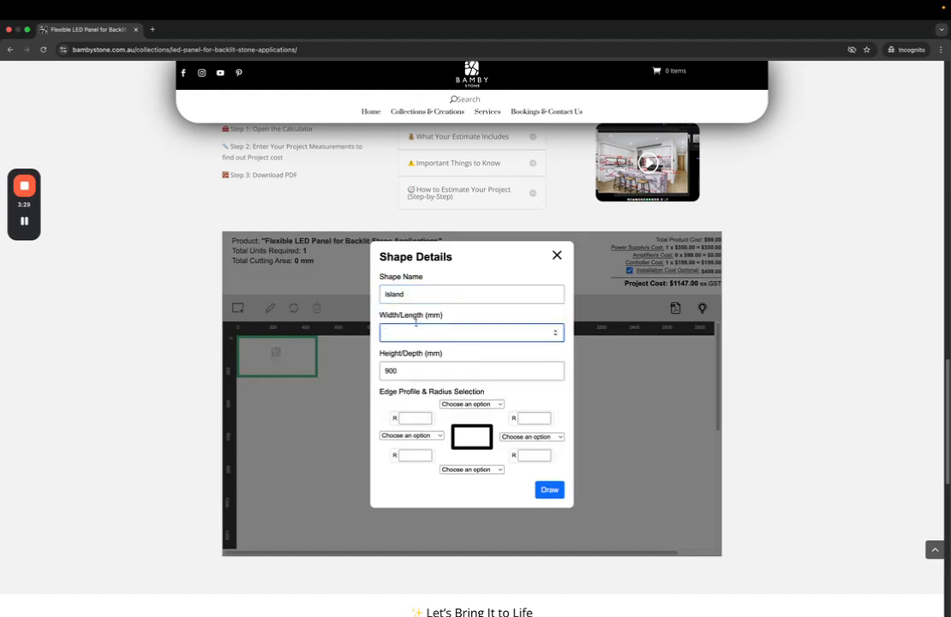
type("2800")
key("ctrl+Left")
left_click(302, 132)
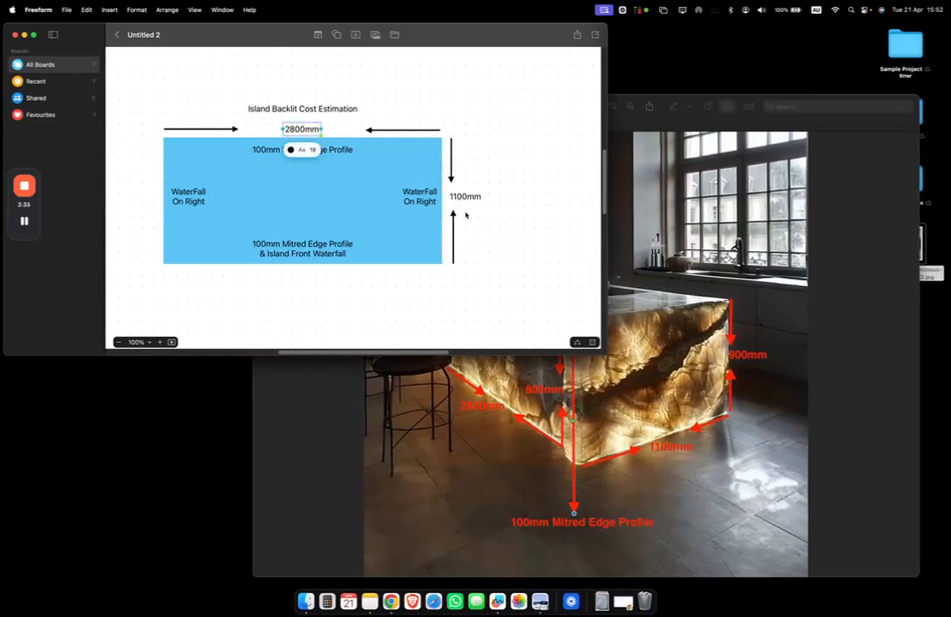
key("ctrl+Right")
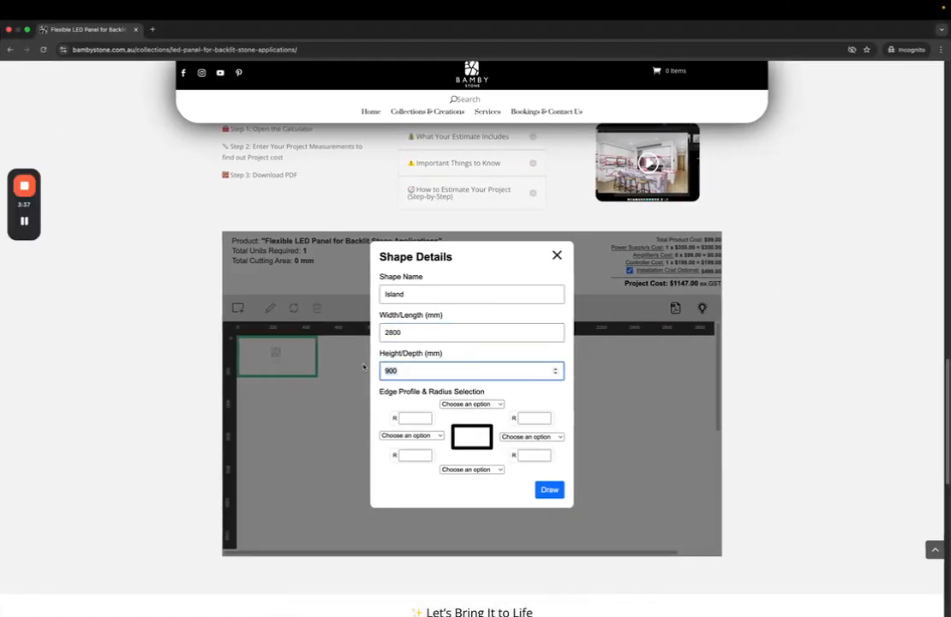
type("1100")
mouse_move(488, 447)
left_mouse_down()
mouse_move(515, 435)
mouse_move(473, 437)
left_mouse_up()
Compare the kitchen island photo with the Freeform sketch before returning to the form
key("ctrl+Left")
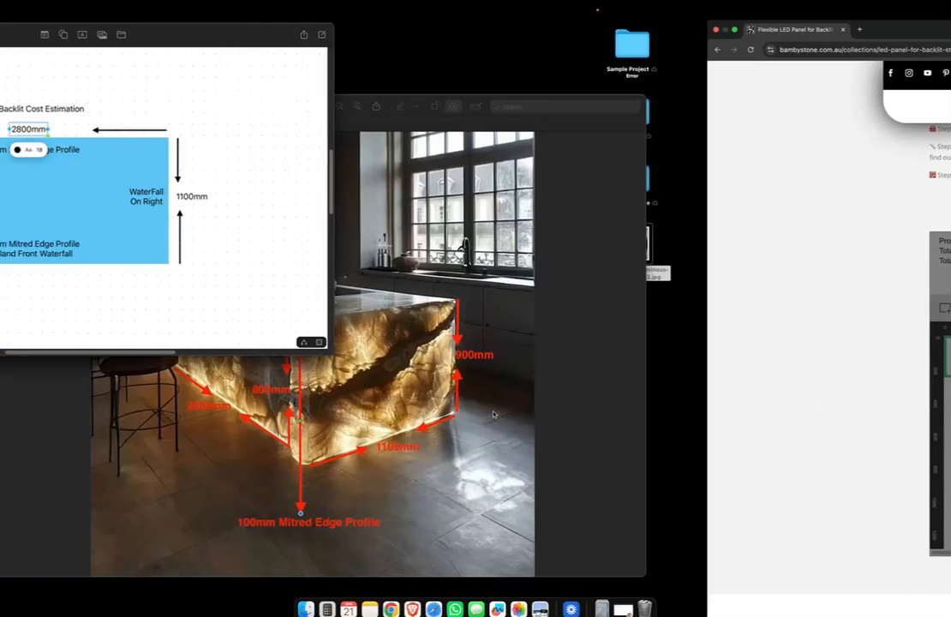
left_click(503, 411)
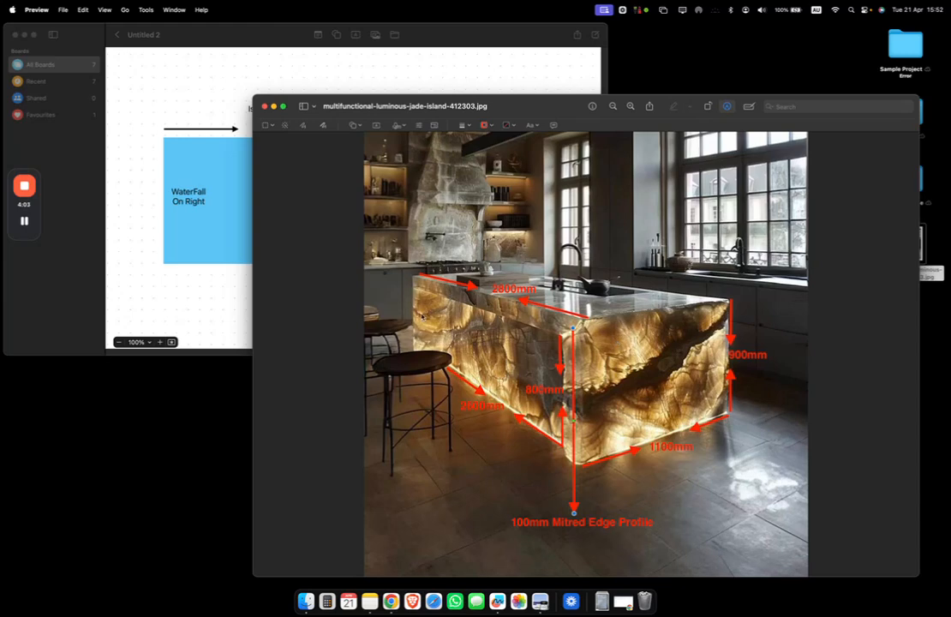
key("super+Tab")
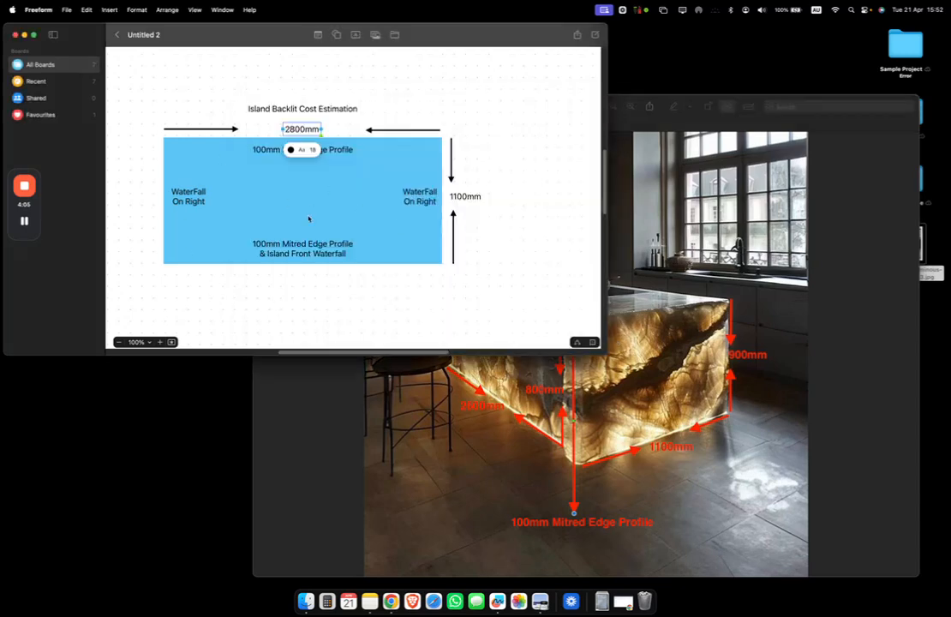
key("ctrl+Right")
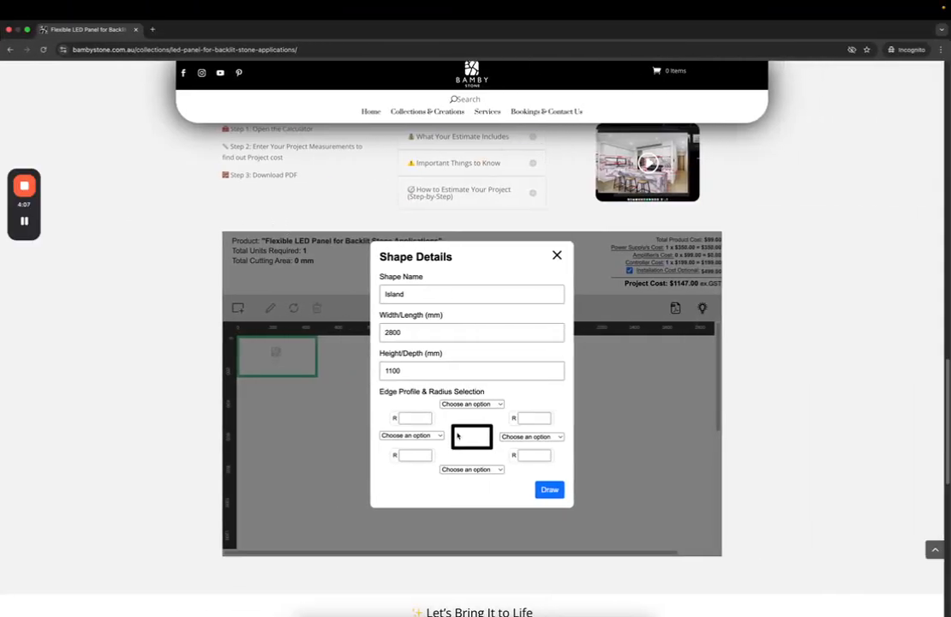
Set the Island's left and right edge profiles to Waterfall
left_click_drag(464, 444, 450, 427)
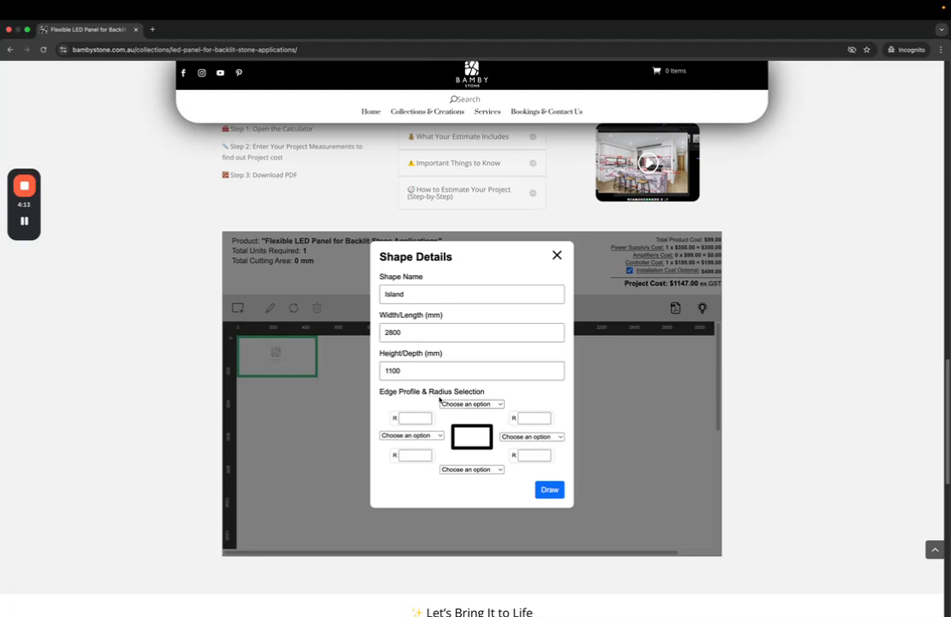
scroll(441, 397, "down", 1)
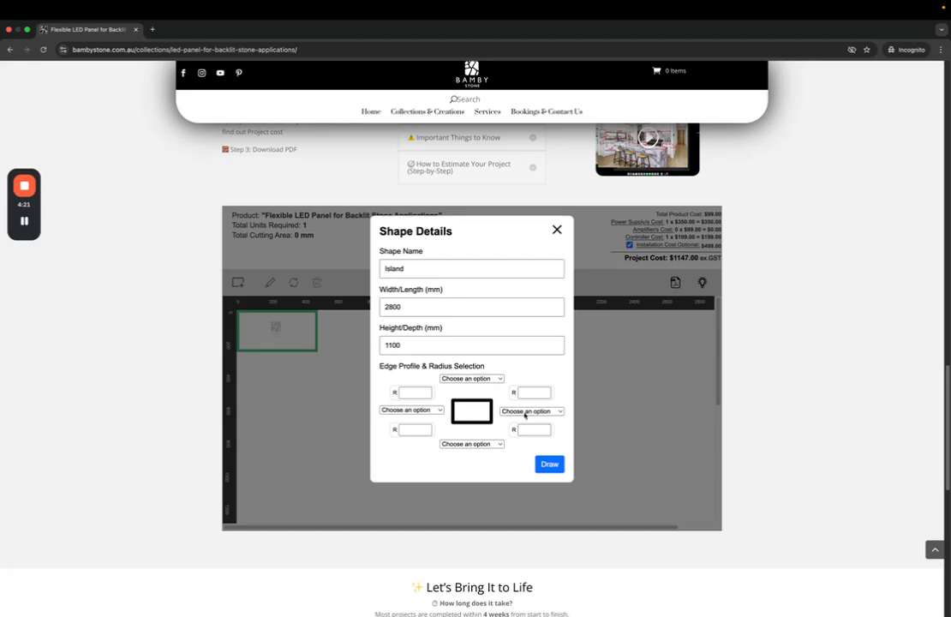
key("ctrl+Left")
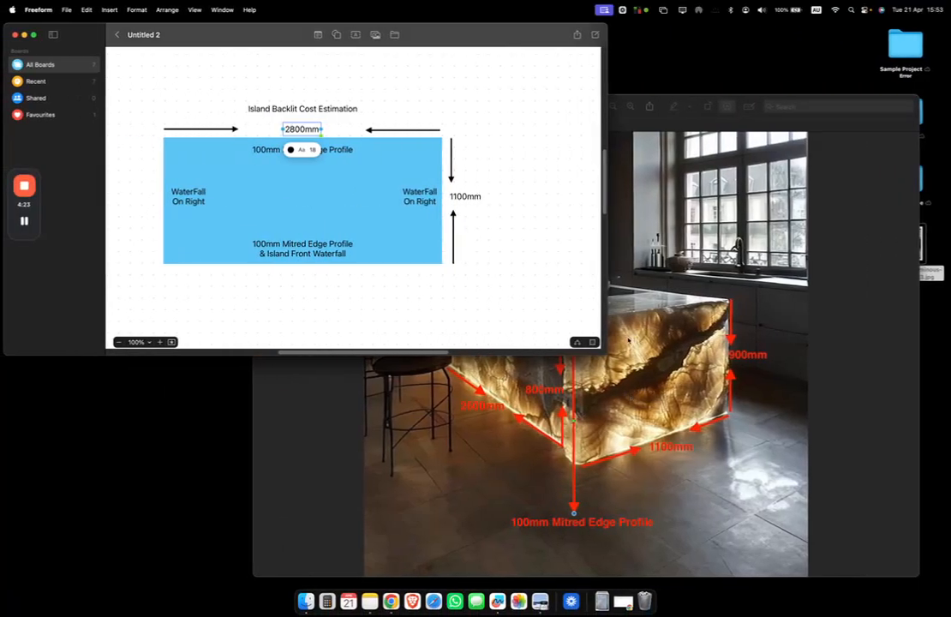
left_click(644, 372)
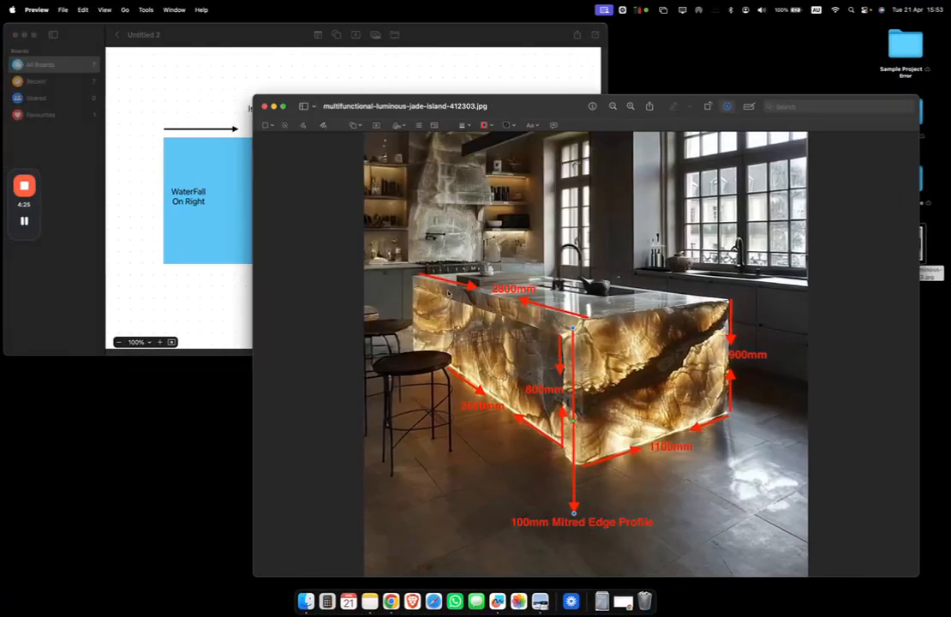
key("ctrl+Right")
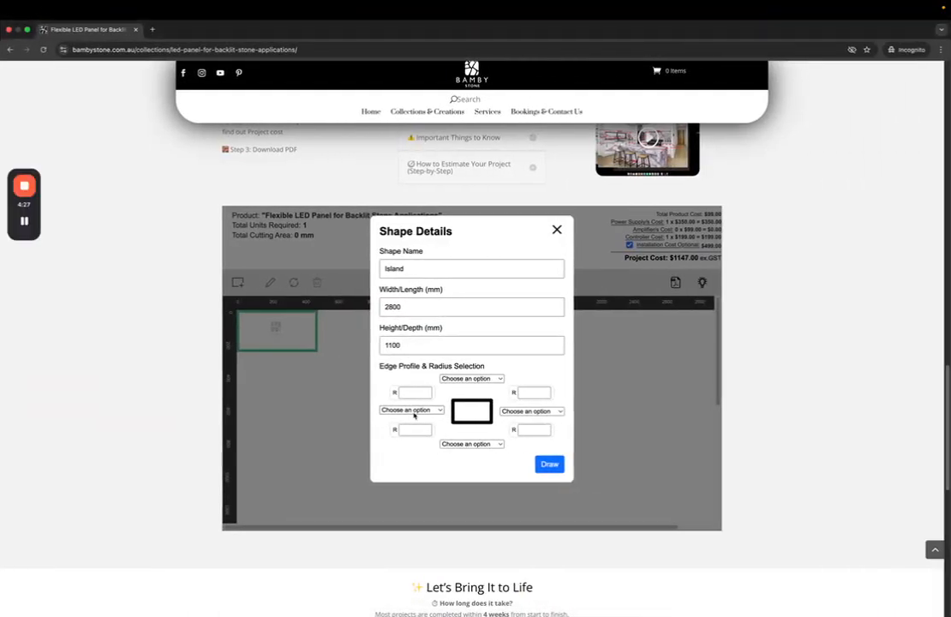
left_click(412, 410)
left_click(403, 572)
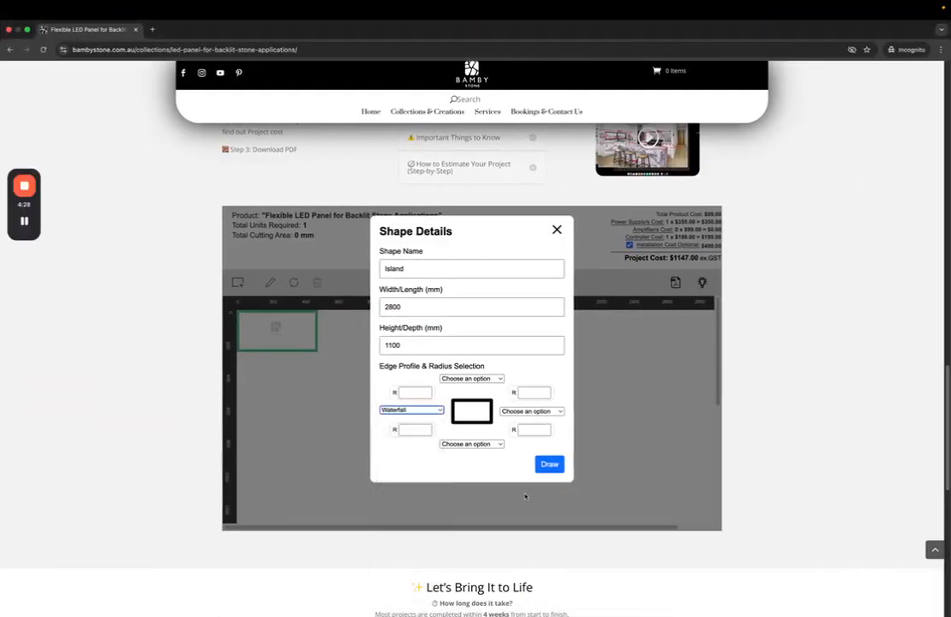
left_click(531, 412)
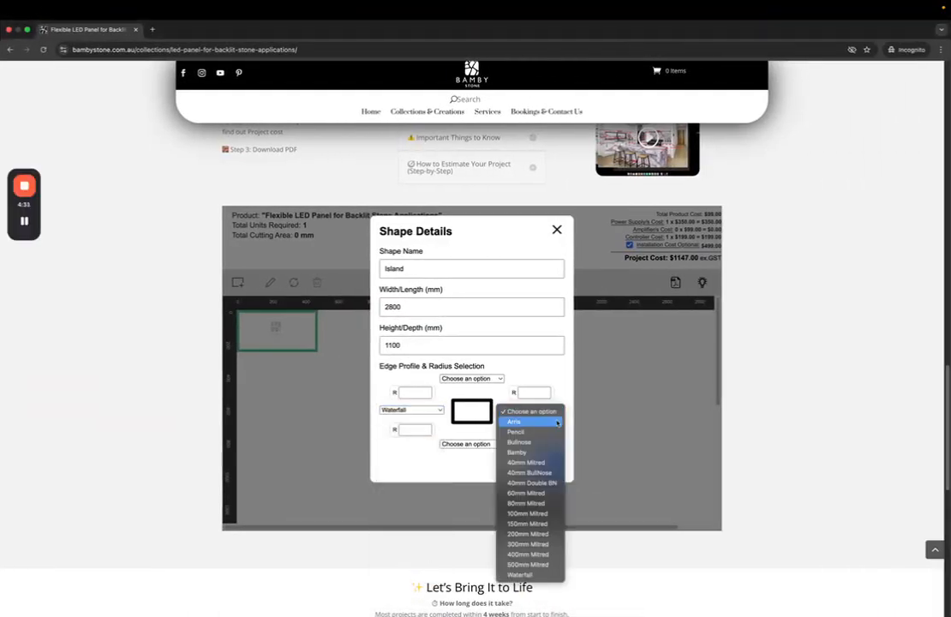
left_click(539, 575)
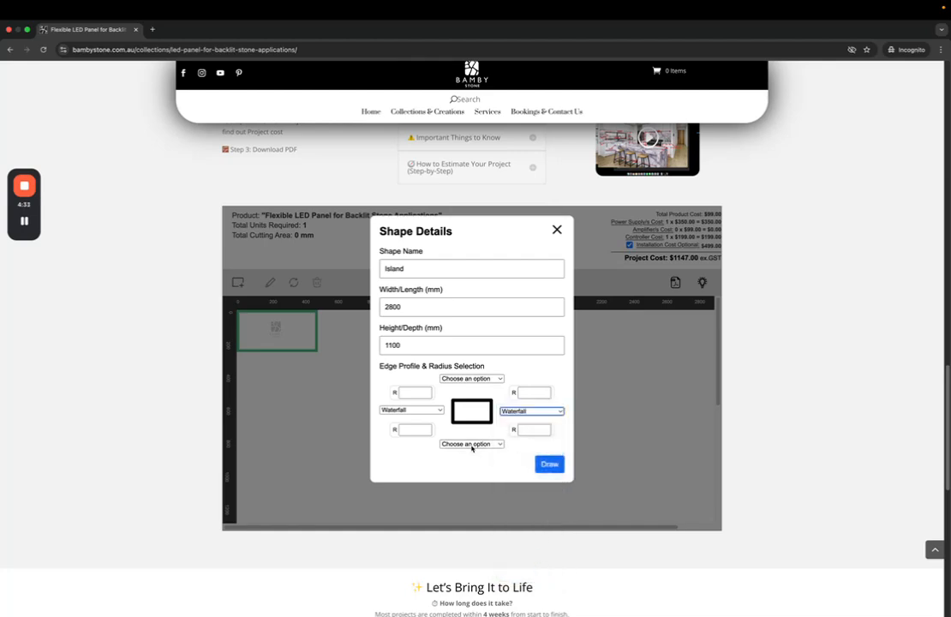
Set the bottom edge to 100mm Mitred and draw the Island: 60 units, $9824.00
key("ctrl+Left")
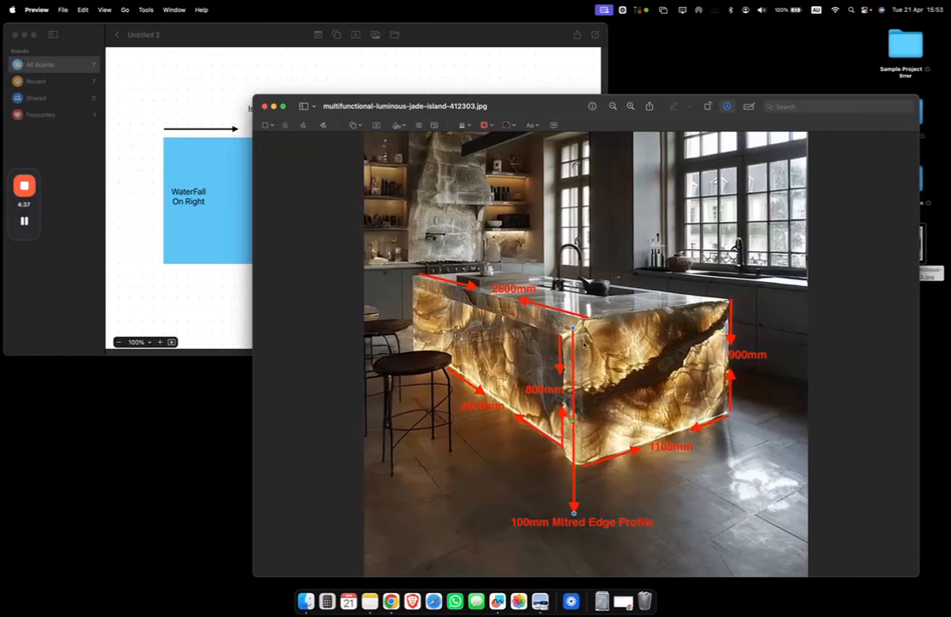
key("ctrl+Right")
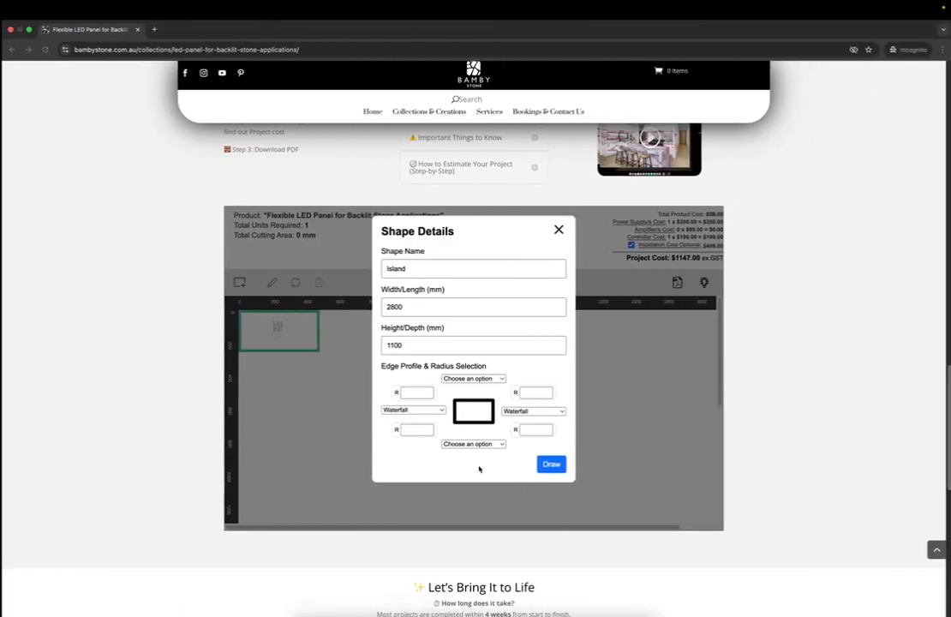
left_click(471, 445)
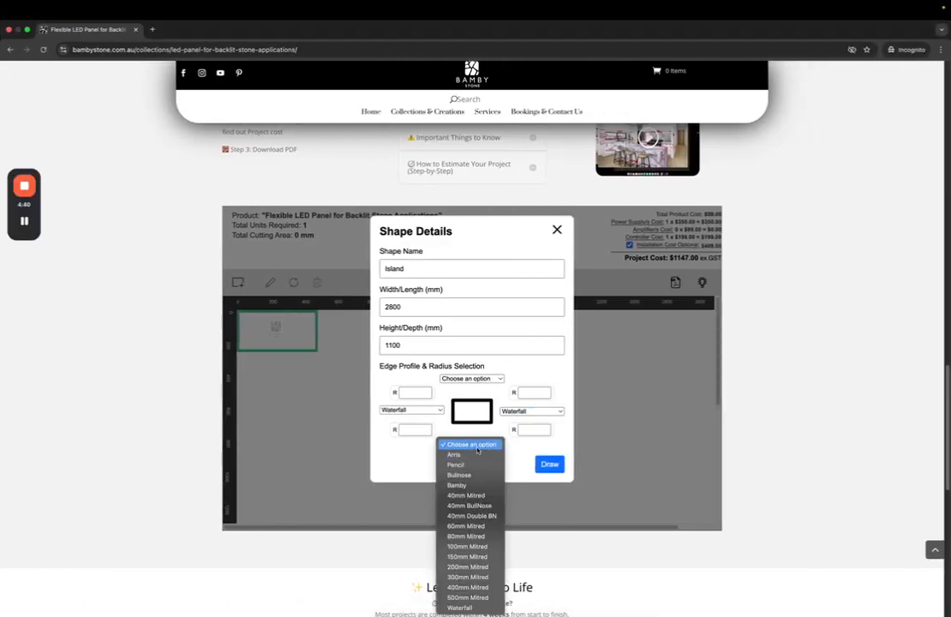
left_click(487, 548)
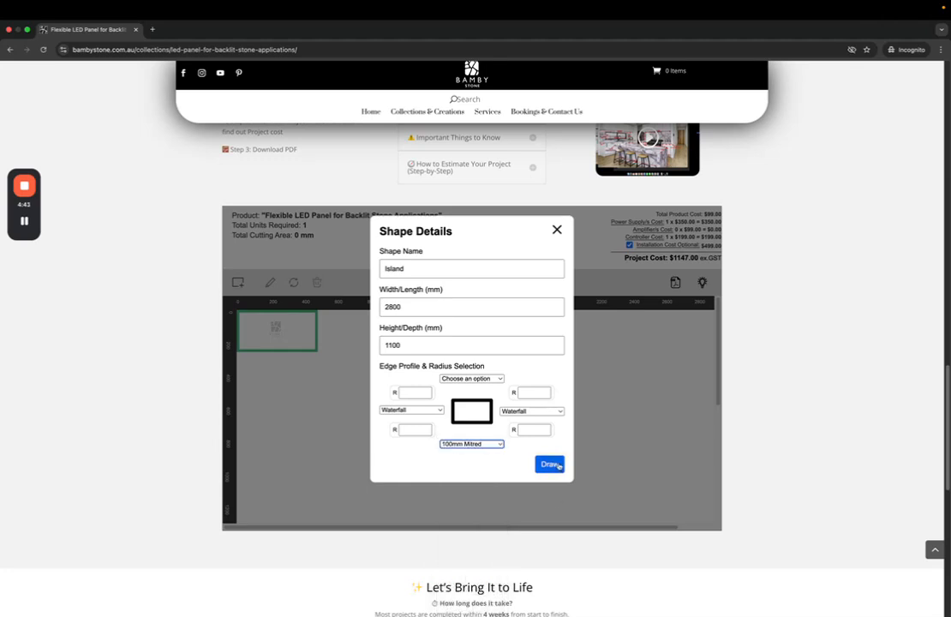
left_click(549, 464)
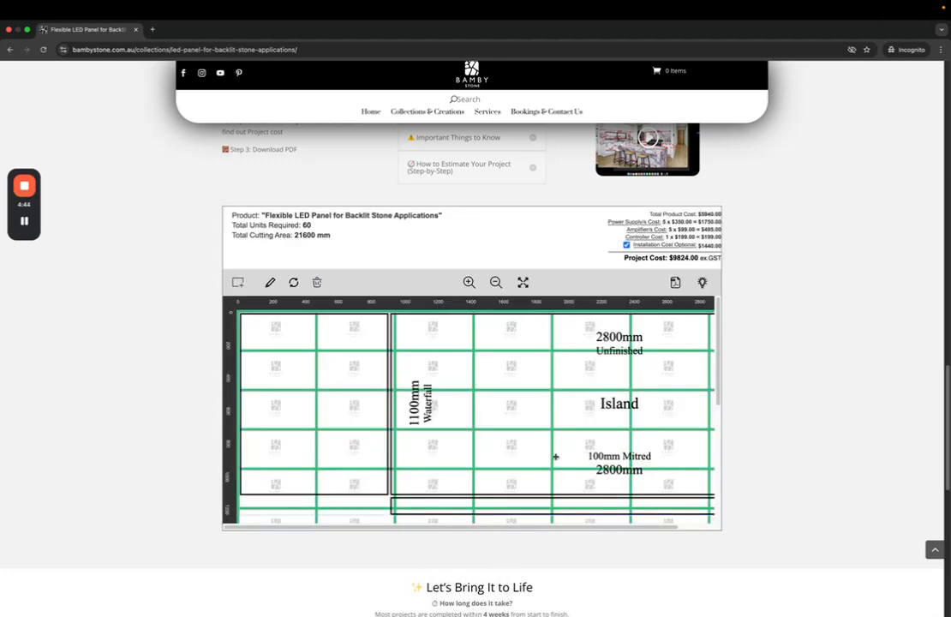
Show the Island layout full screen, zoomed in, and add another rectangle shape
left_click(496, 282)
left_click(523, 282)
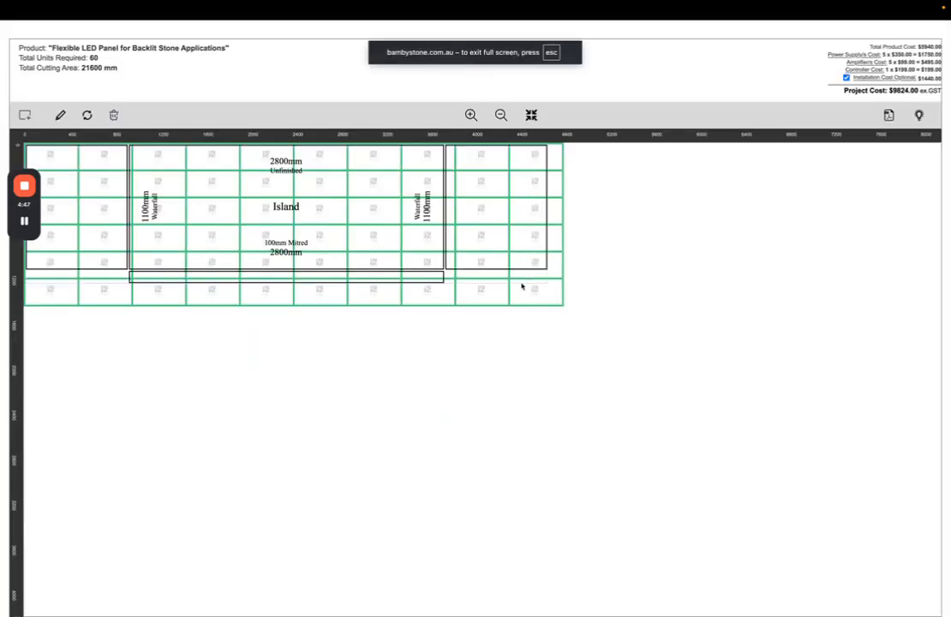
left_click(472, 116)
left_click(472, 115)
left_click(472, 115)
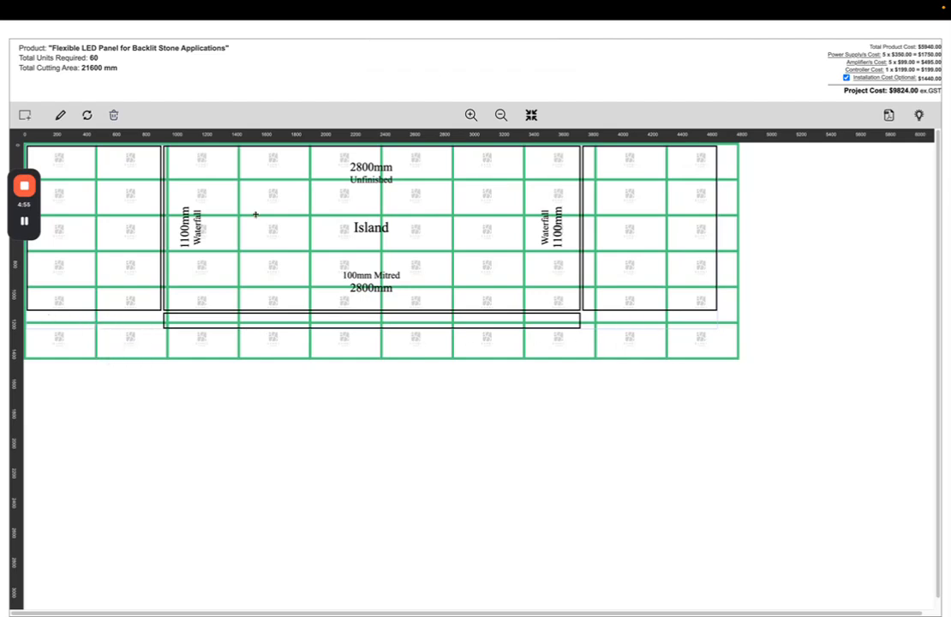
left_click(26, 112)
left_click(47, 136)
Draw a 900 × 100 mm 'W/F Left' strip under the left waterfall, then add another rectangle
left_click(421, 104)
type("W/F")
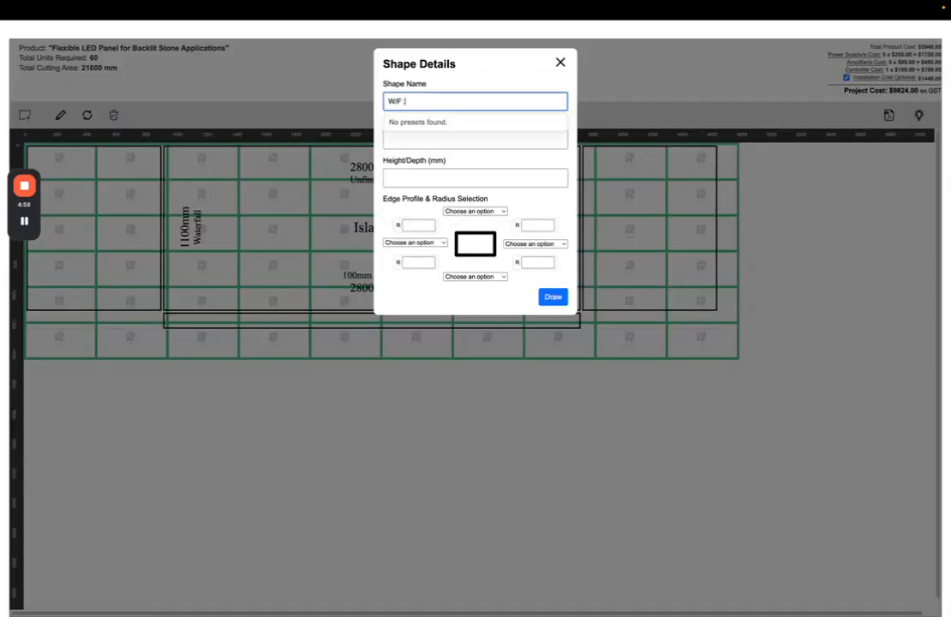
type(" Left")
key("Tab")
type("900")
key("Tab")
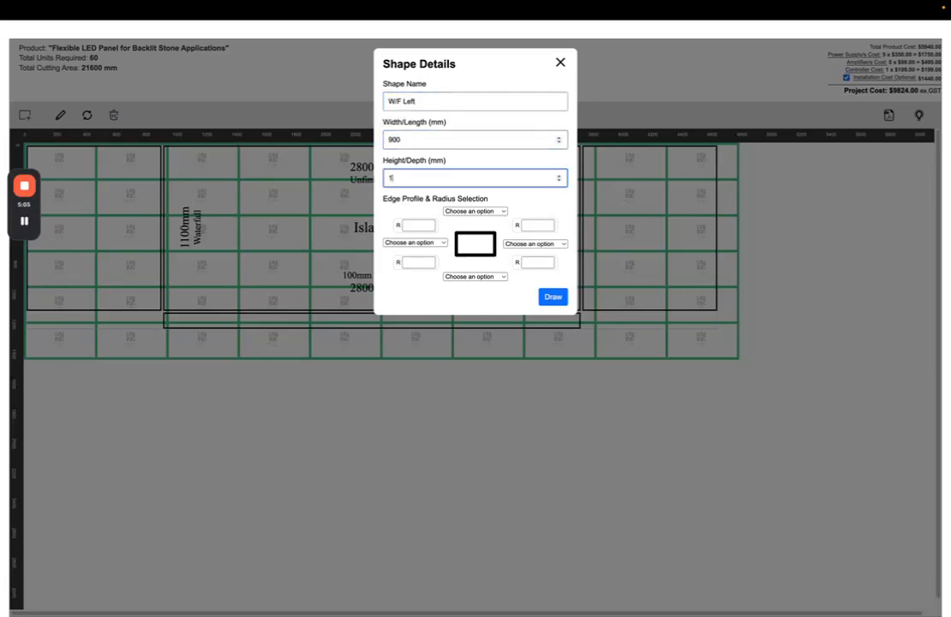
type("100")
key("Return")
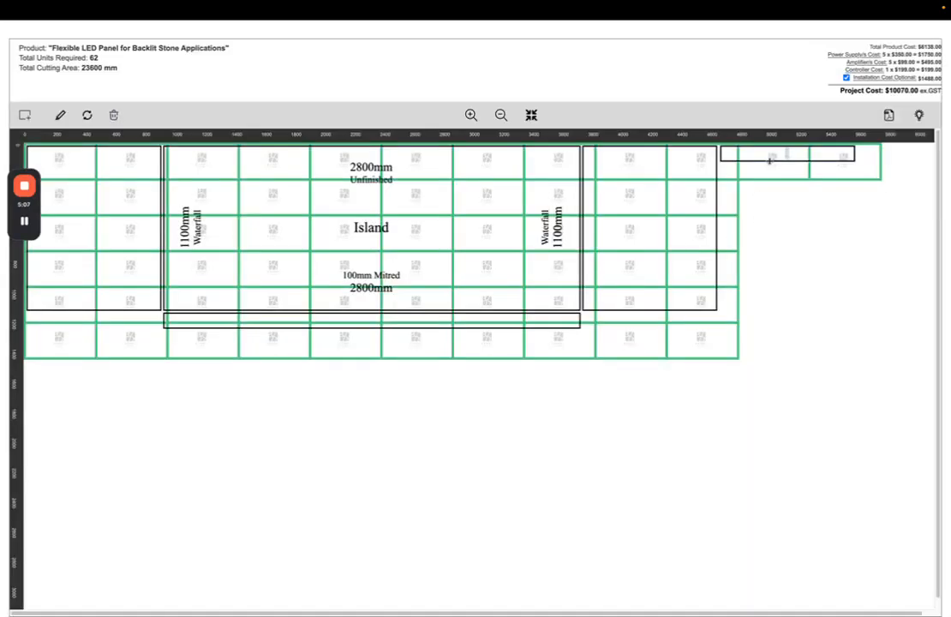
left_click_drag(569, 224, 39, 325)
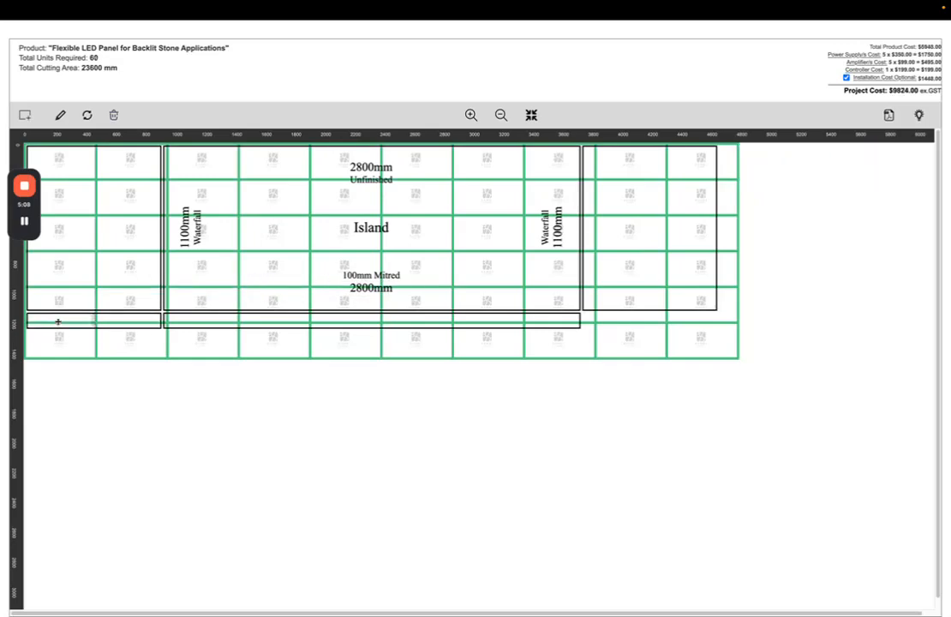
left_click(25, 115)
left_click(43, 140)
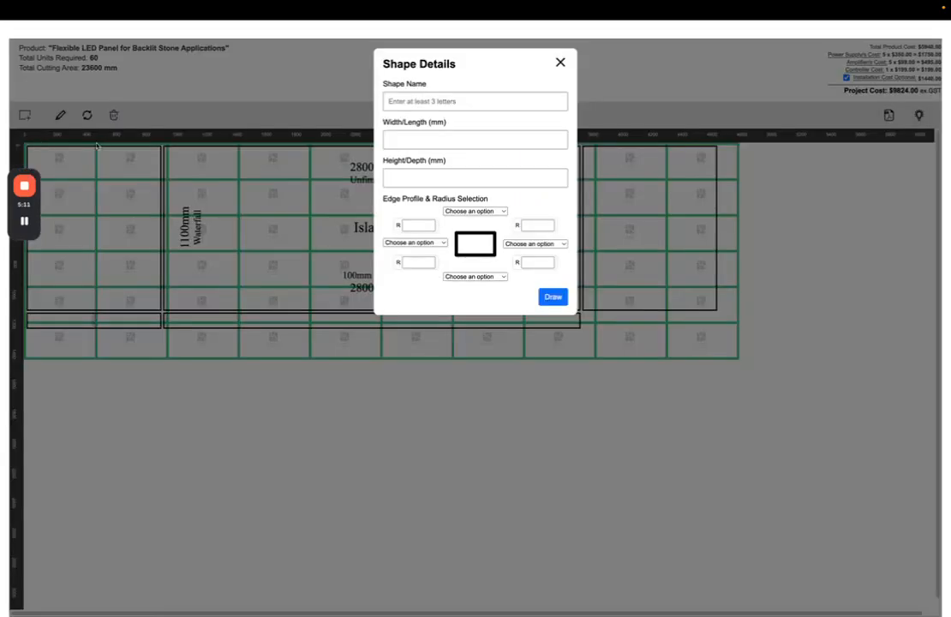
Draw a 900 × 100 mm 'W/F Right' strip under the right waterfall and check the photo
left_click(452, 103)
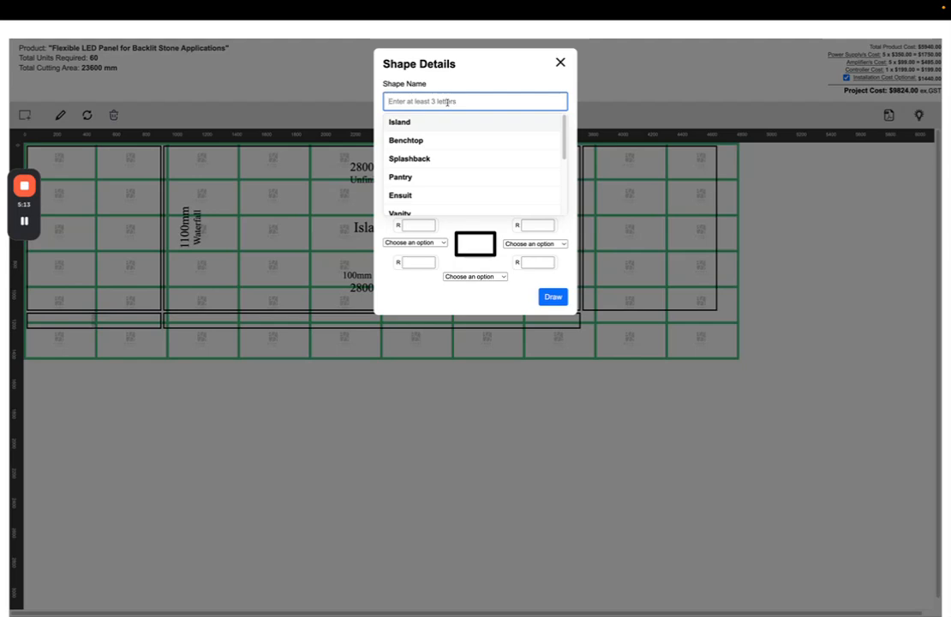
type("W/F Right")
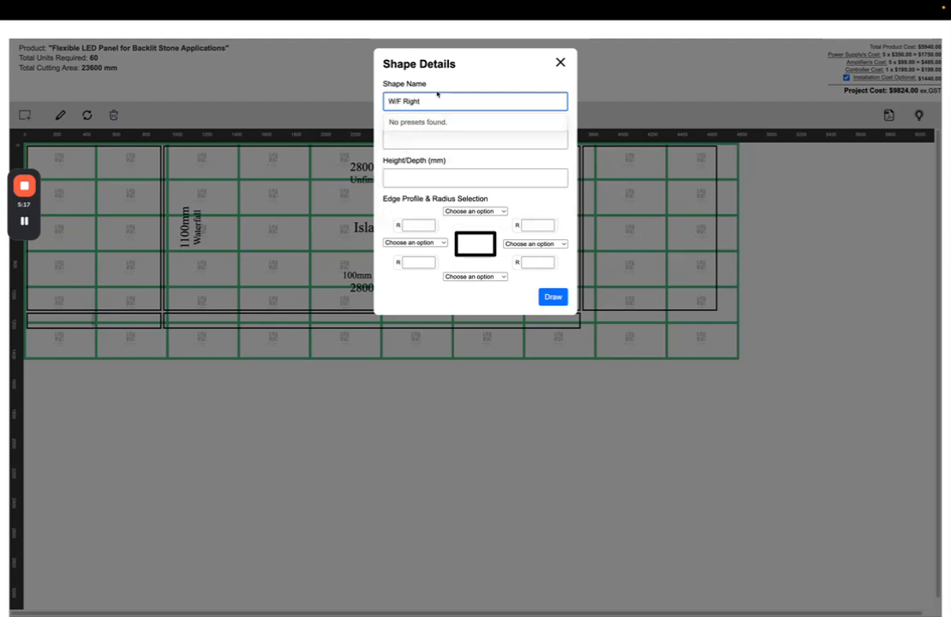
key("Tab")
type("900")
key("Tab")
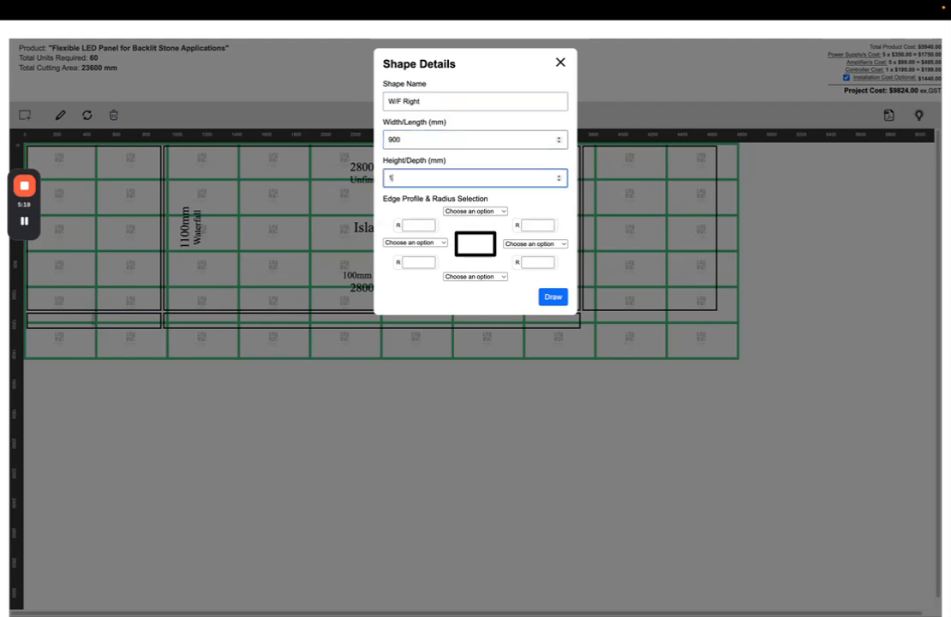
type("100")
left_click(554, 296)
mouse_move(745, 153)
left_mouse_down()
mouse_move(649, 334)
mouse_move(616, 318)
left_mouse_up()
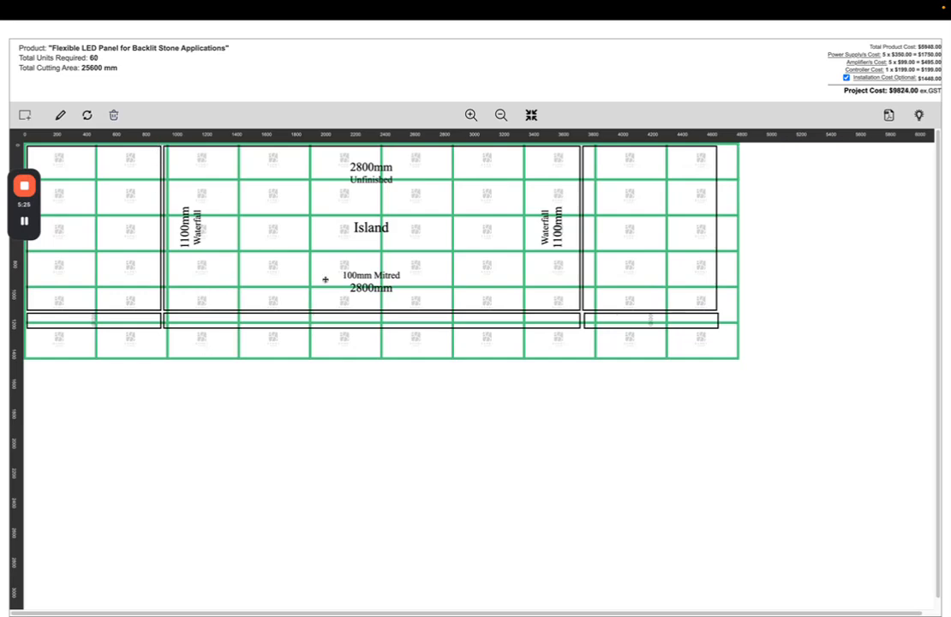
key("ctrl+Left")
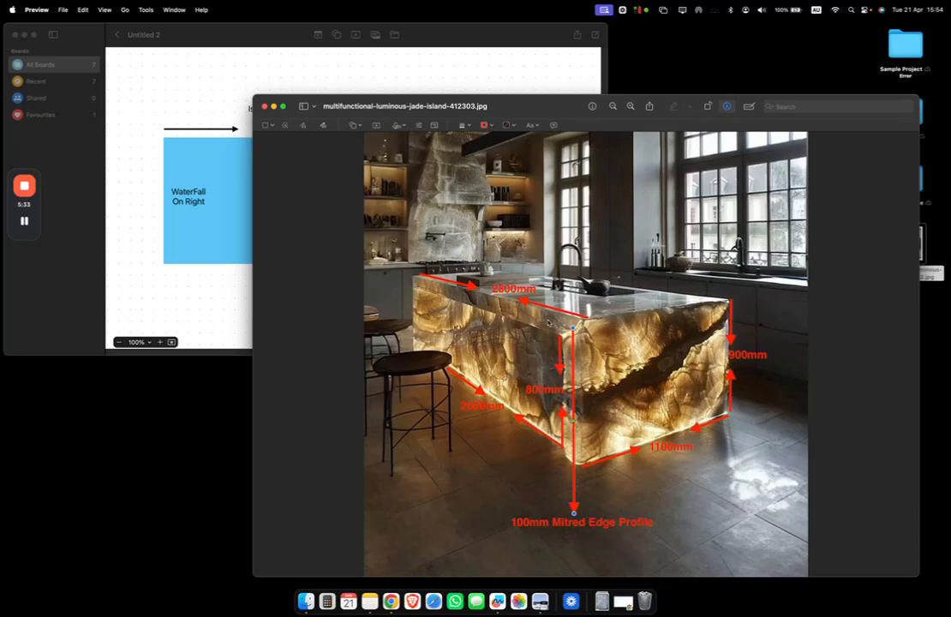
key("ctrl+Right")
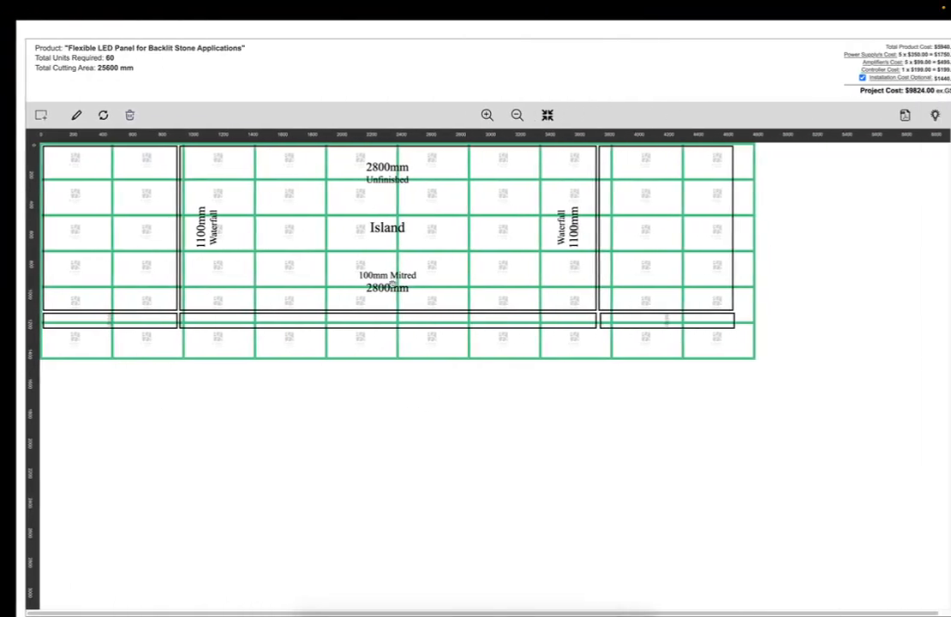
Add a 2600 × 800 mm rectangle named 'Island Front W/F' to the layout
left_click(26, 116)
left_click(40, 141)
left_click(437, 101)
type("Isla")
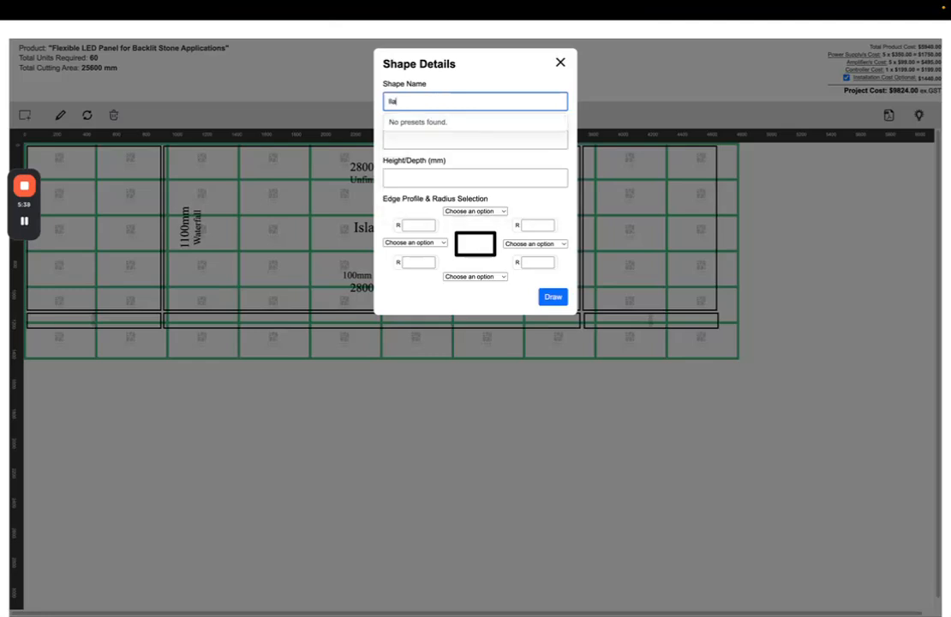
type("nd Front W/F")
left_click(418, 135)
type("2600")
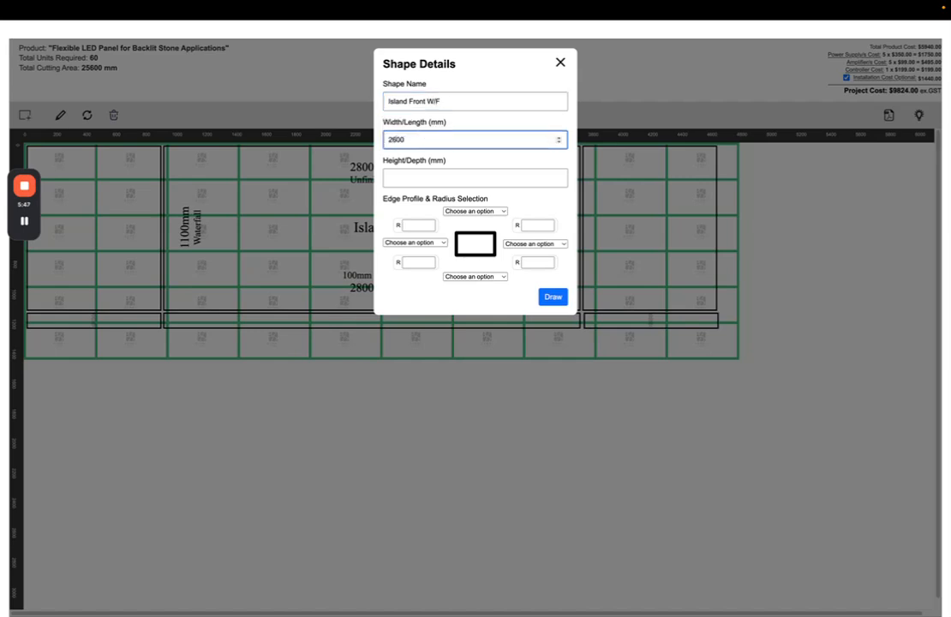
key("Tab")
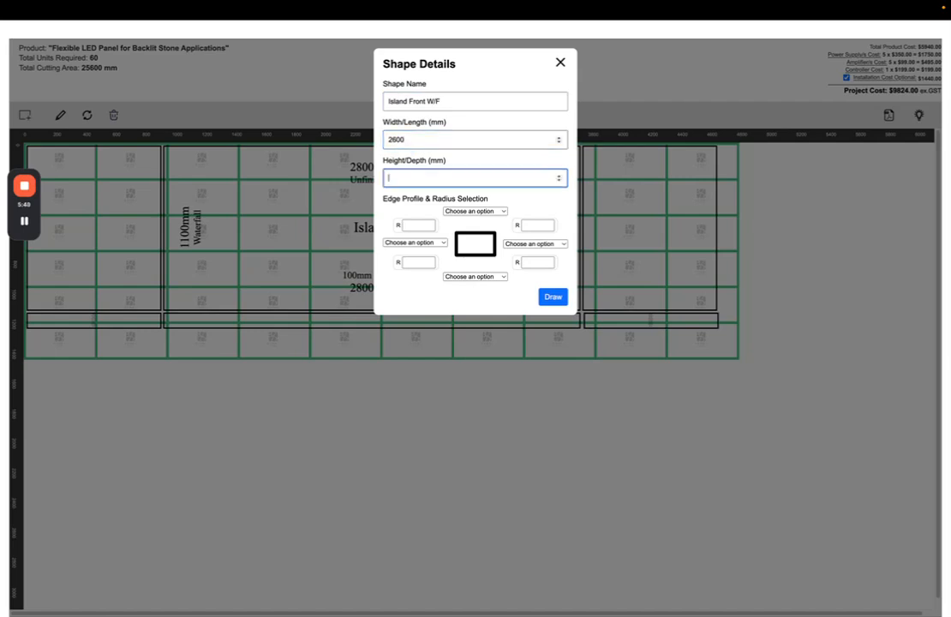
left_click_drag(478, 234, 503, 224)
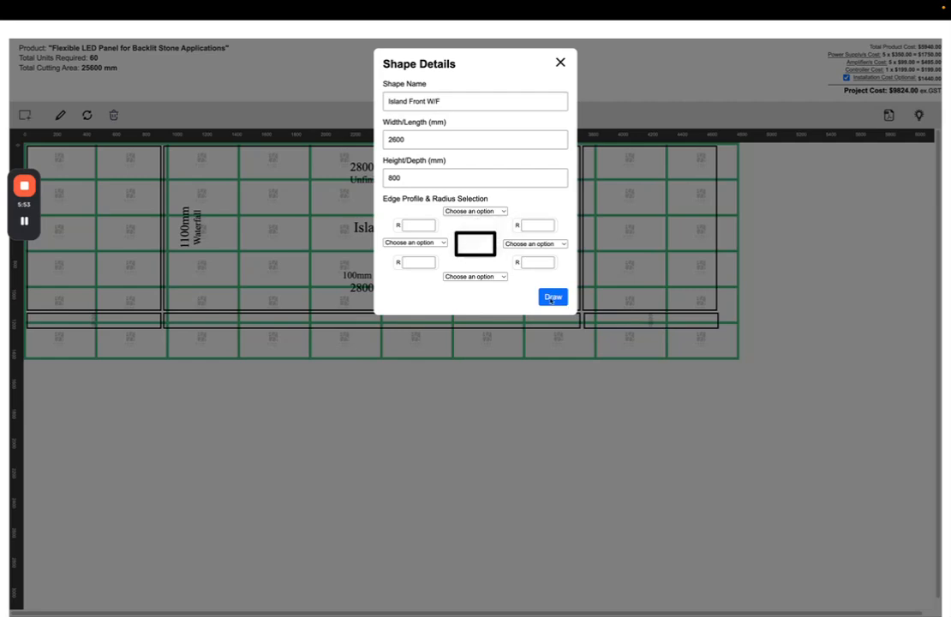
left_click(553, 297)
Move Island Front W/F below the Island and compare with the reference photo
left_click_drag(815, 203, 277, 389)
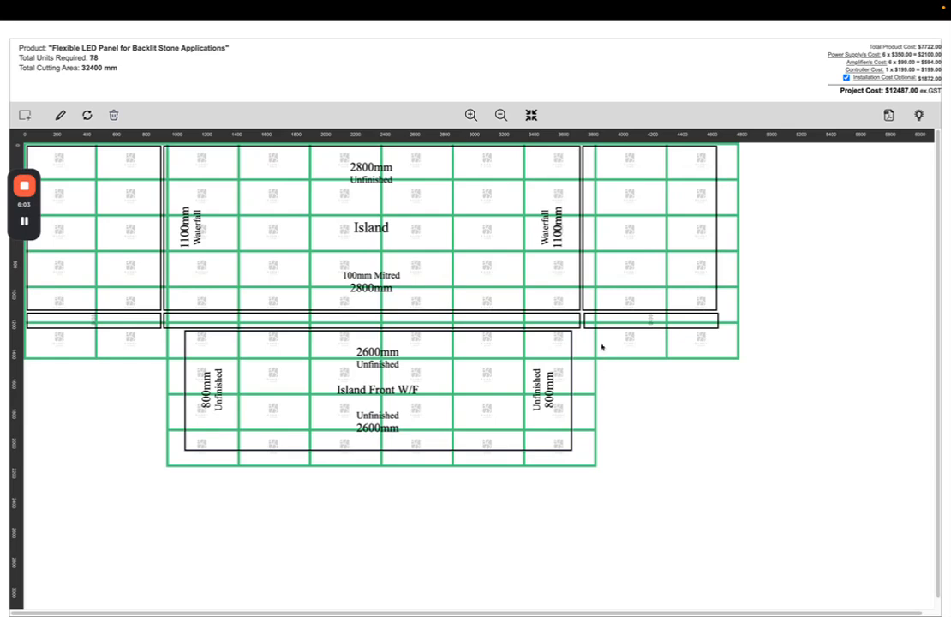
key("ctrl+Left")
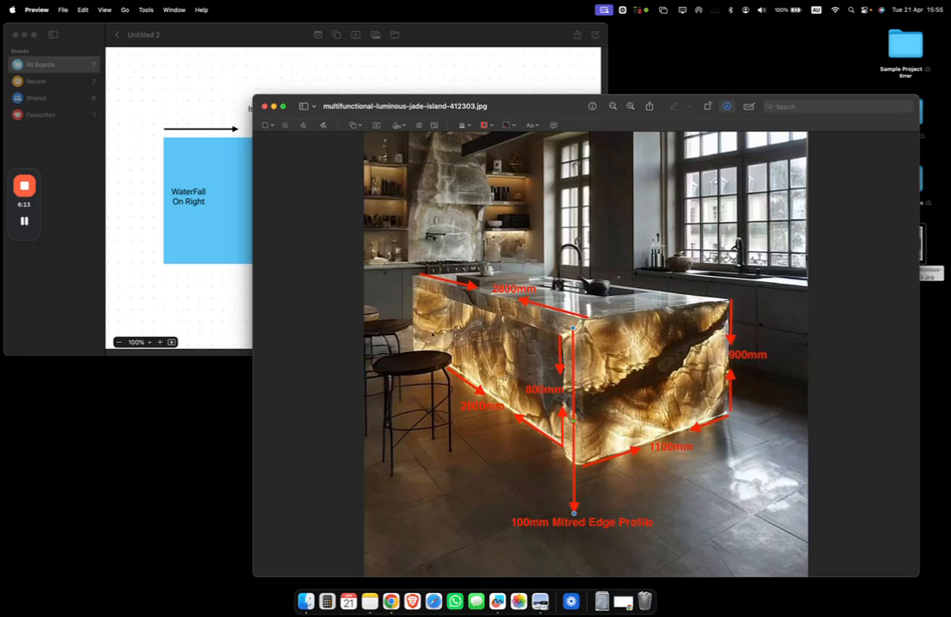
key("ctrl+Right")
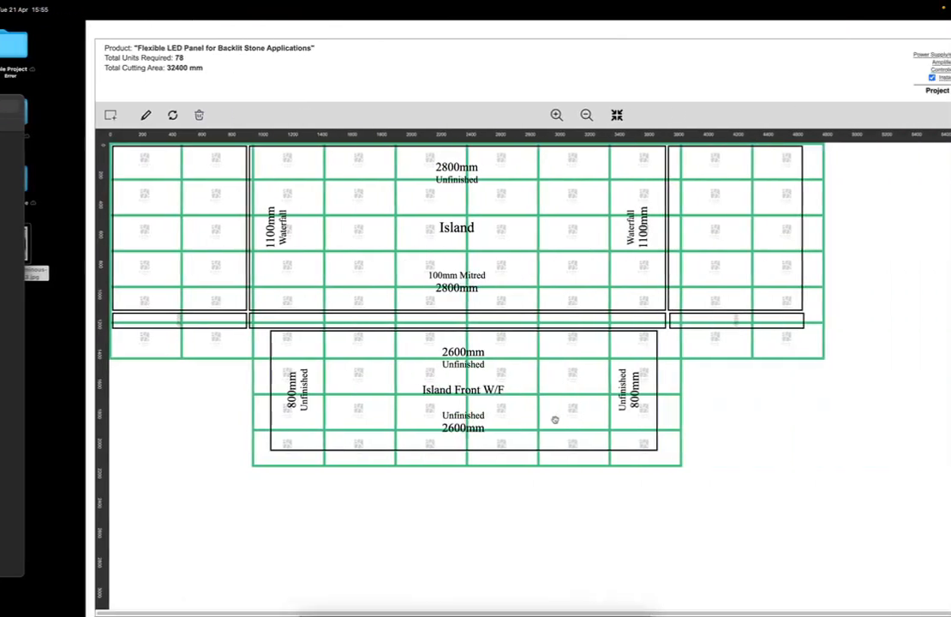
Add a 900 × 200 mm 'W/F Return' rectangle and place it under the right waterfall strip
left_click(25, 115)
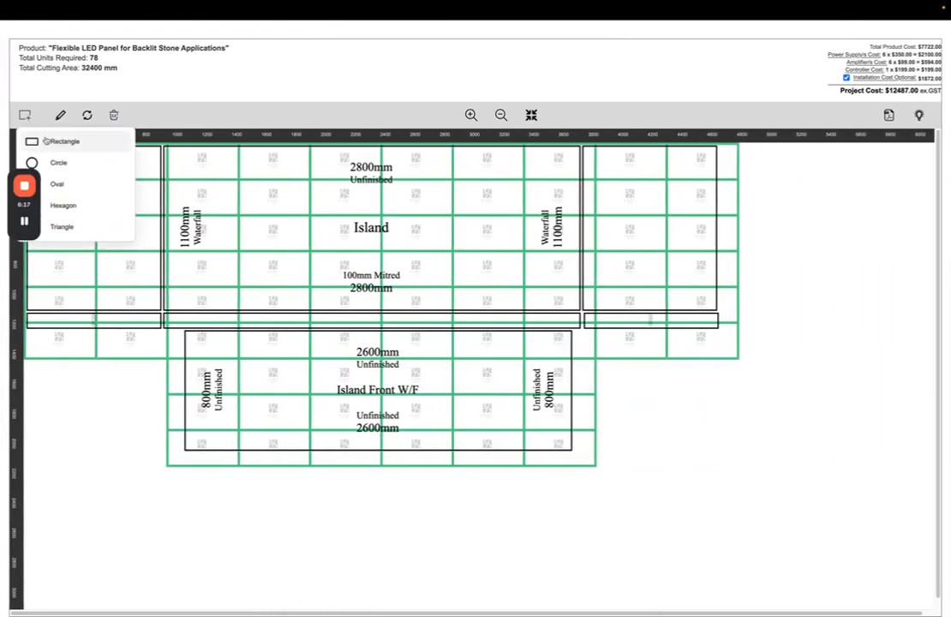
left_click(43, 121)
left_click(400, 104)
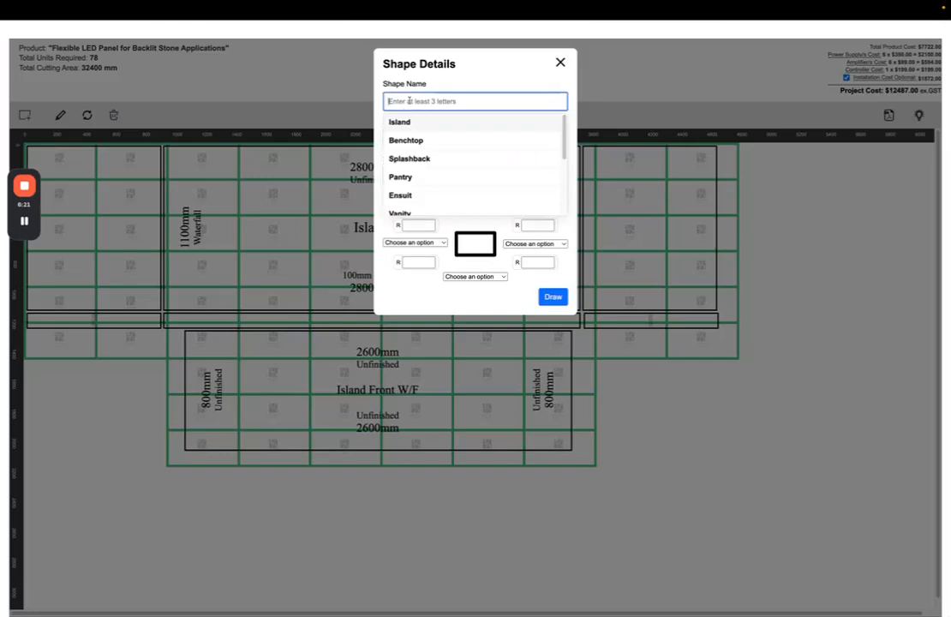
type("Wi")
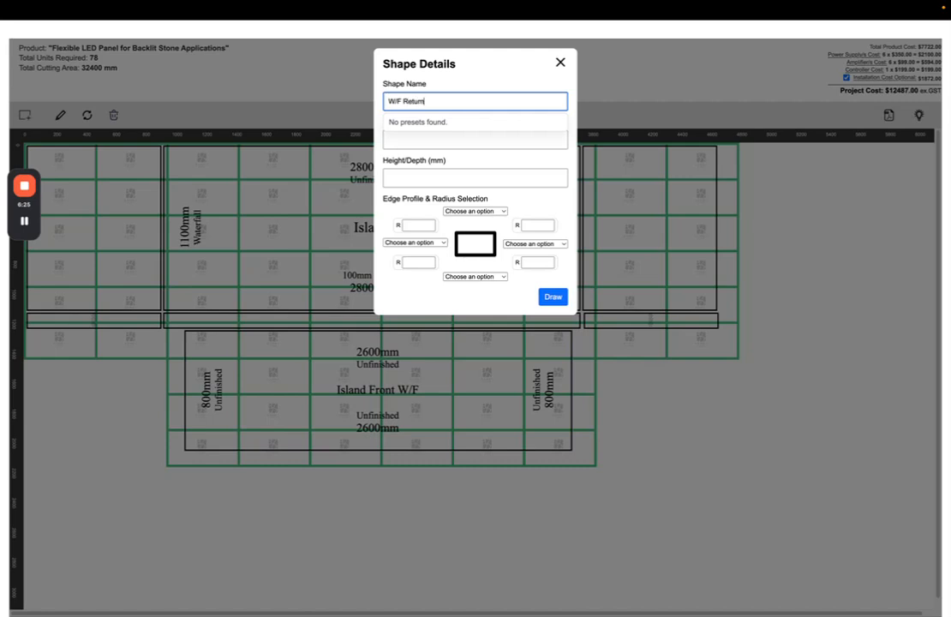
left_click(408, 141)
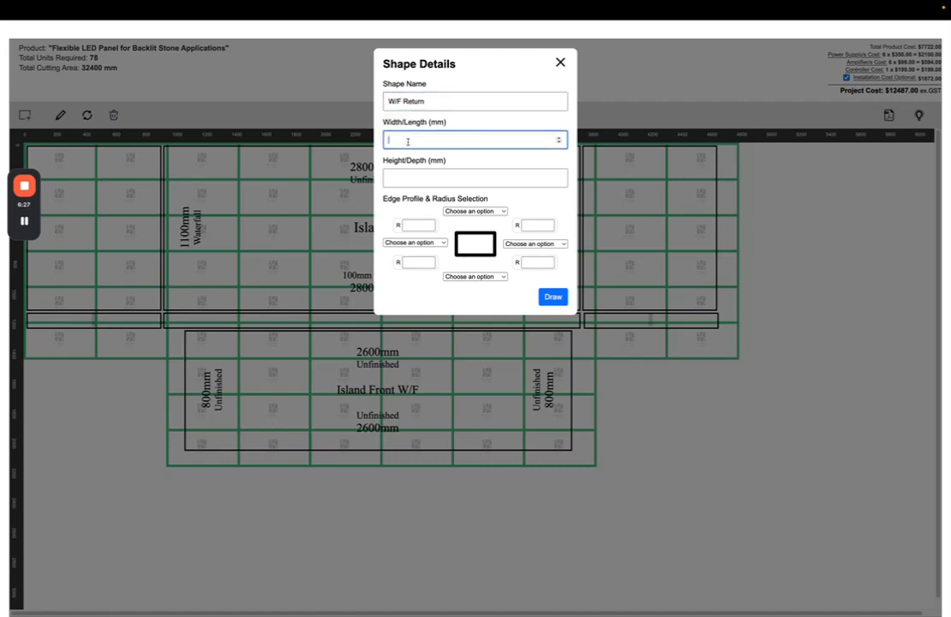
type("900")
key("Tab")
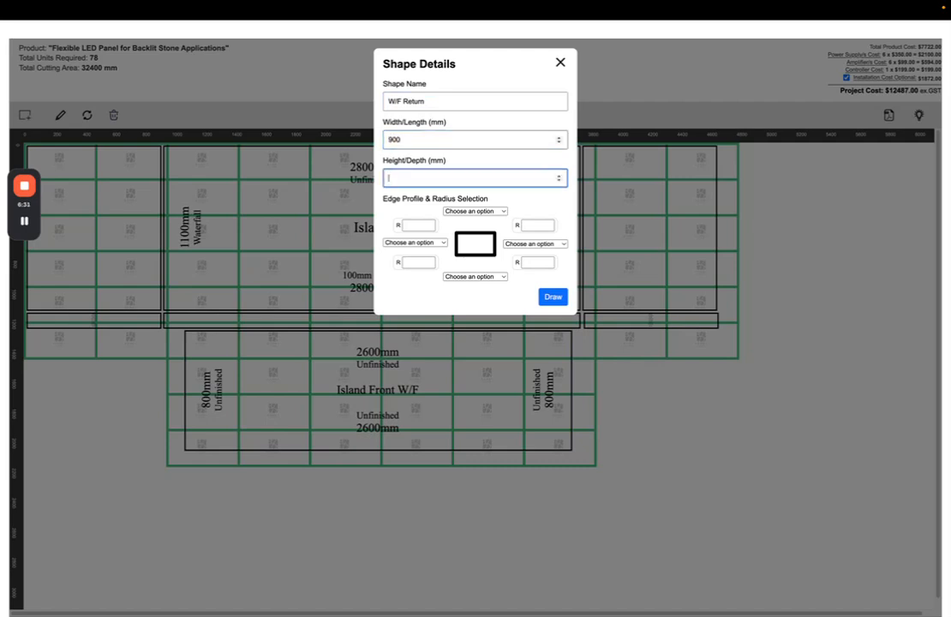
key("ctrl+Left")
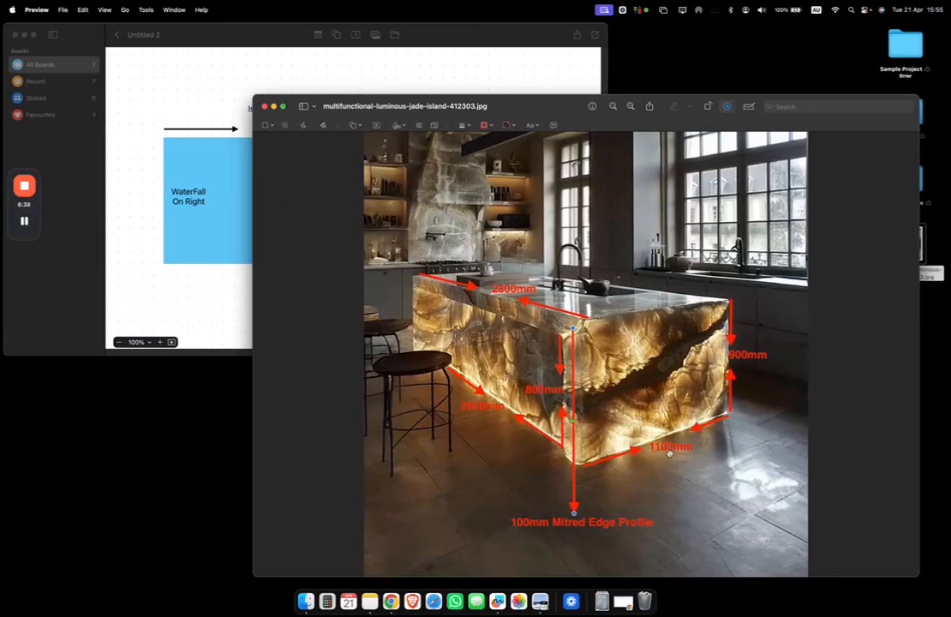
key("ctrl+Right")
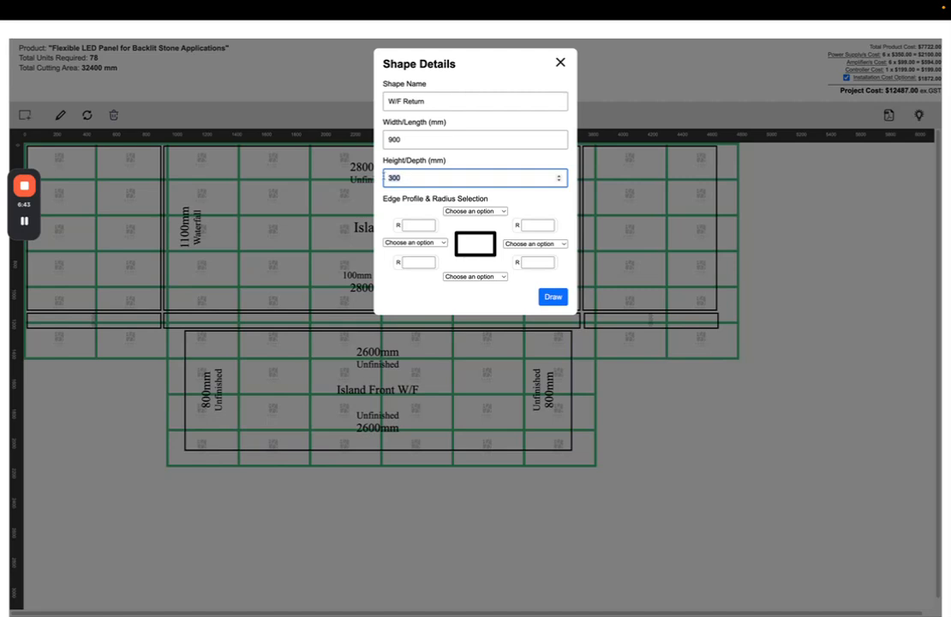
type("20")
key("Return")
left_click_drag(757, 162, 622, 343)
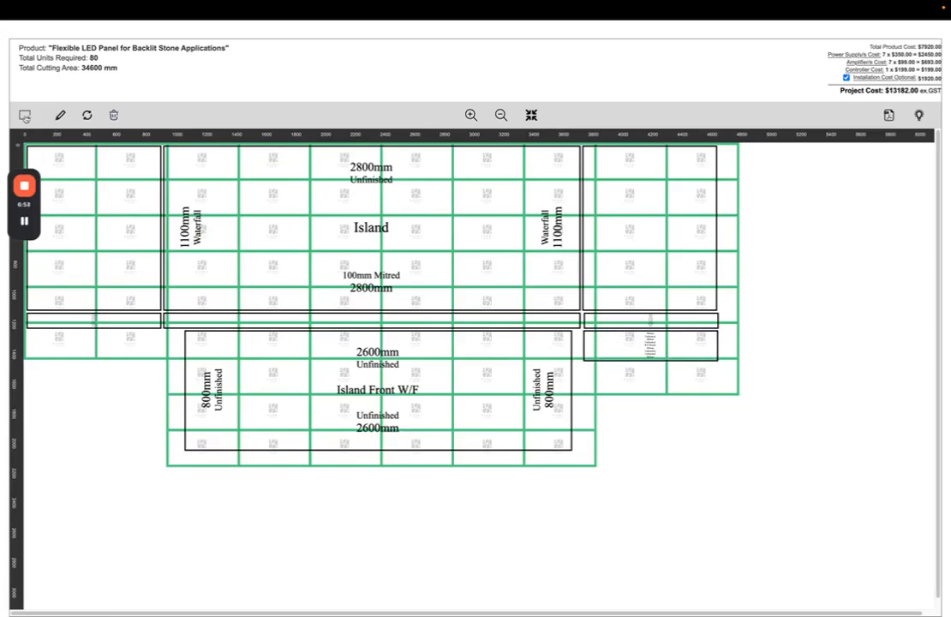
Add a second 900 × 200 mm W/F Return and place it under the left strip
left_click(25, 115)
left_click(390, 101)
type("Wi")
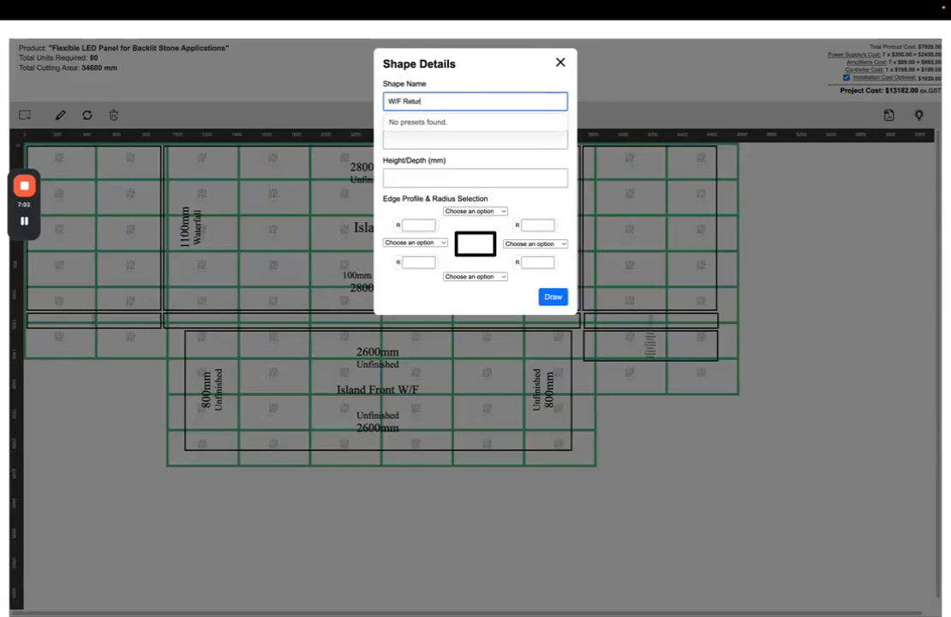
left_click(397, 142)
type("900")
key("Tab")
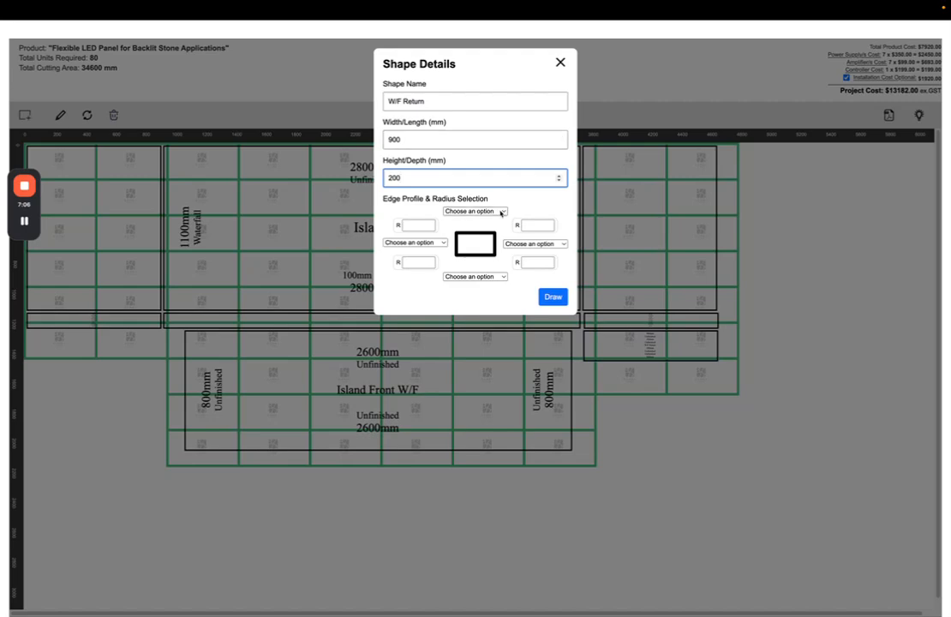
left_click(553, 297)
mouse_move(765, 170)
left_mouse_down()
mouse_move(267, 344)
mouse_move(66, 356)
mouse_move(79, 329)
left_mouse_up()
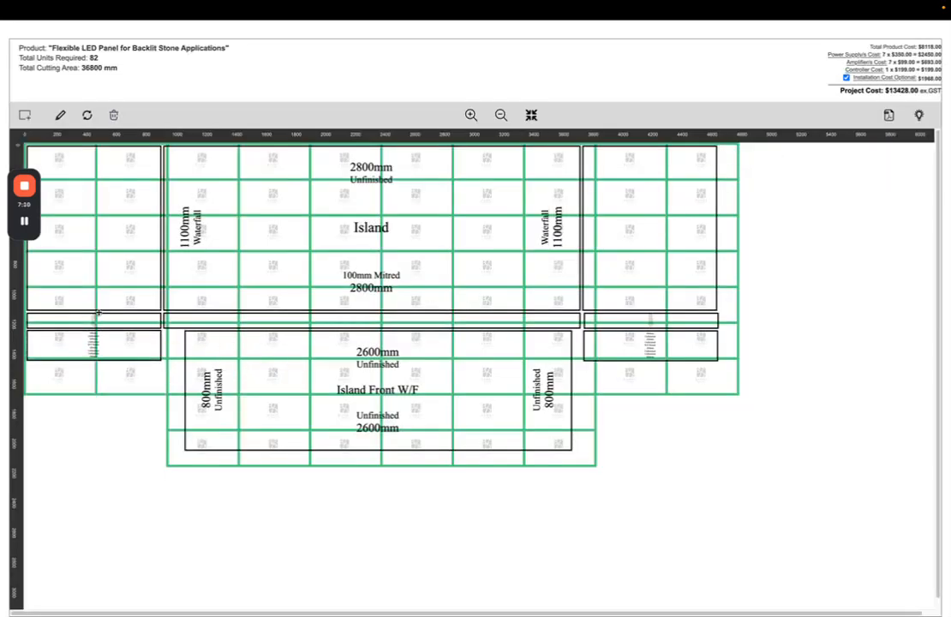
Butt both returns against the strips above, bringing the total to 78 units, and check the photo
left_click_drag(635, 358, 636, 355)
left_click_drag(126, 344, 126, 339)
mouse_move(645, 343)
left_mouse_down()
mouse_move(654, 285)
mouse_move(658, 349)
left_mouse_up()
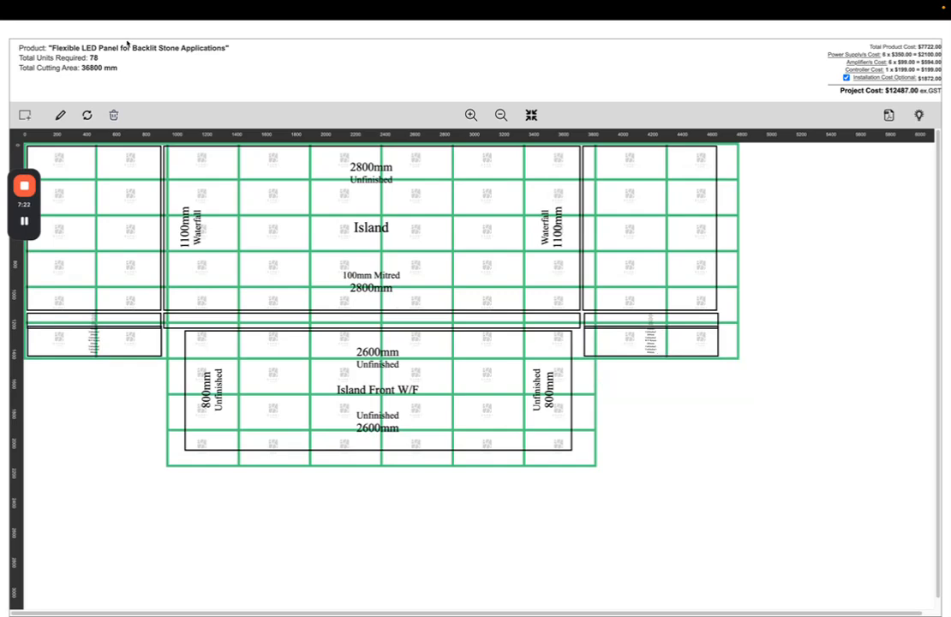
left_click_drag(88, 57, 100, 58)
key("ctrl+Left")
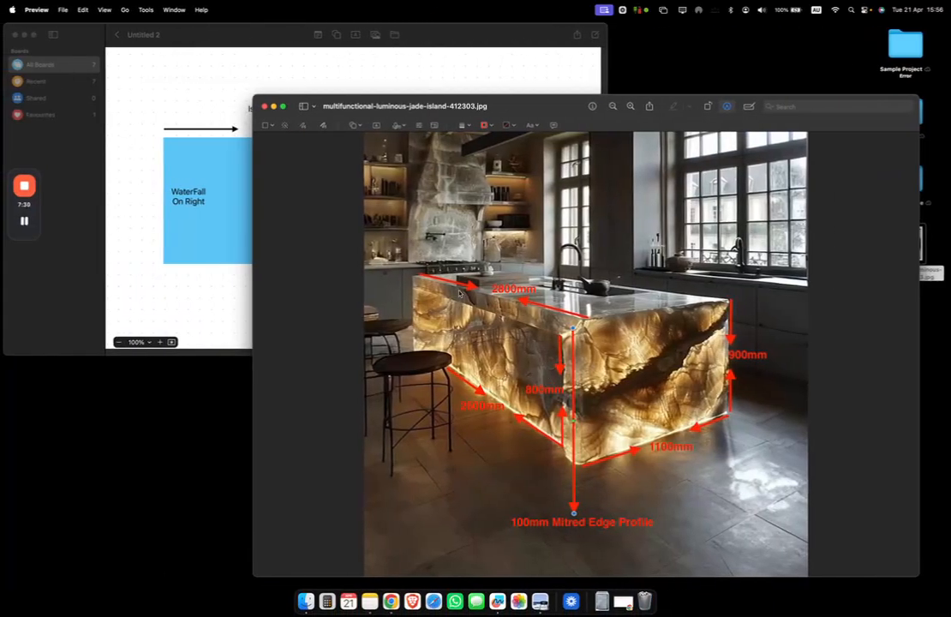
key("ctrl+Right")
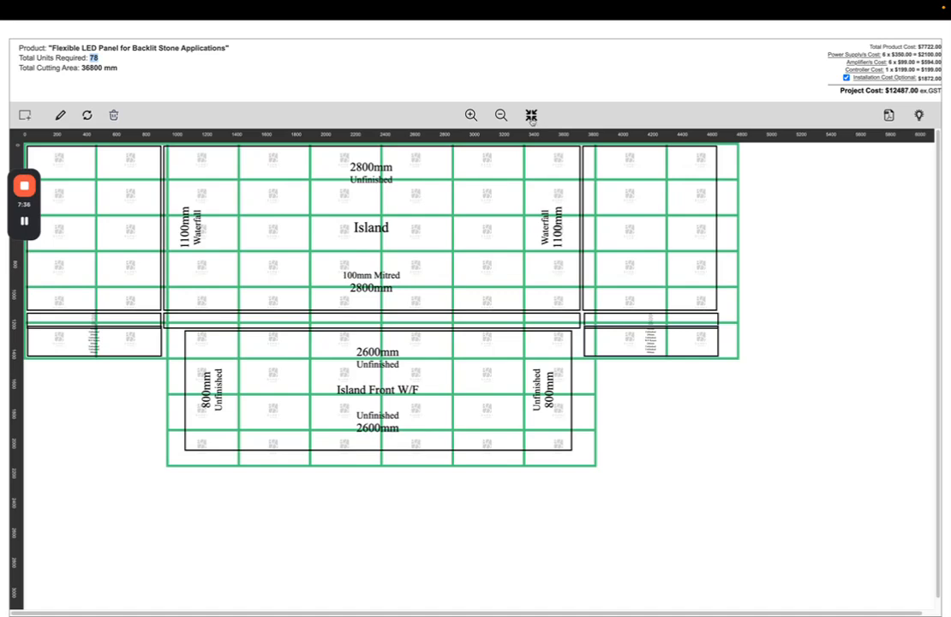
Return the layout to the page and review the $7722.00 product cost and power supply lines
left_click(532, 114)
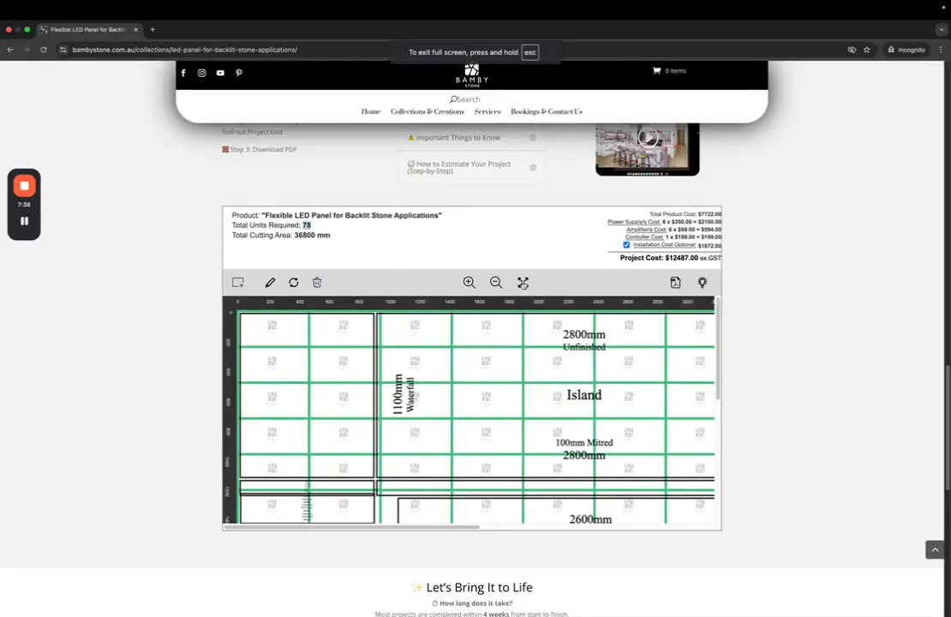
scroll(728, 222, "up", 5)
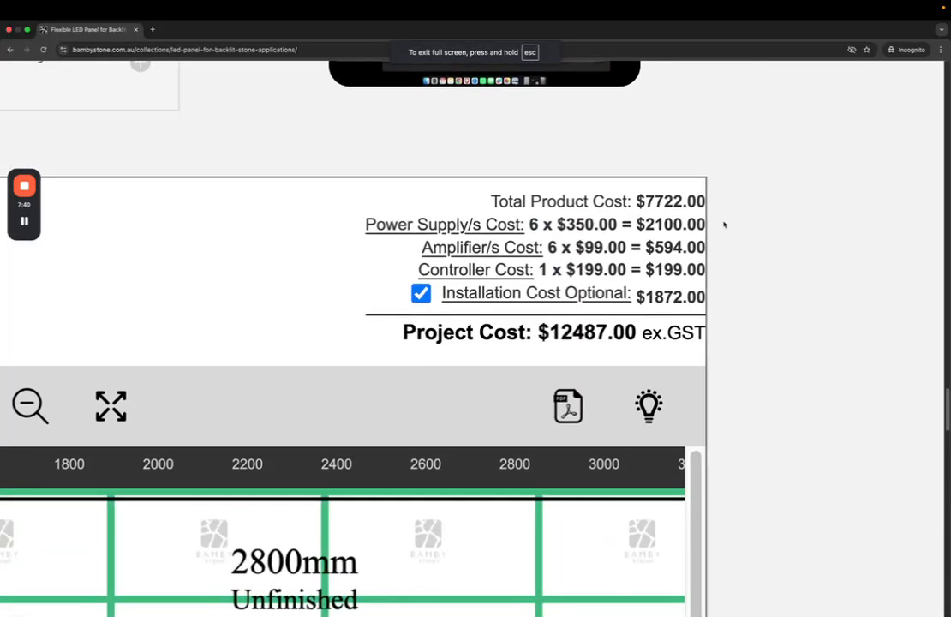
left_click_drag(688, 202, 497, 202)
left_click(644, 202)
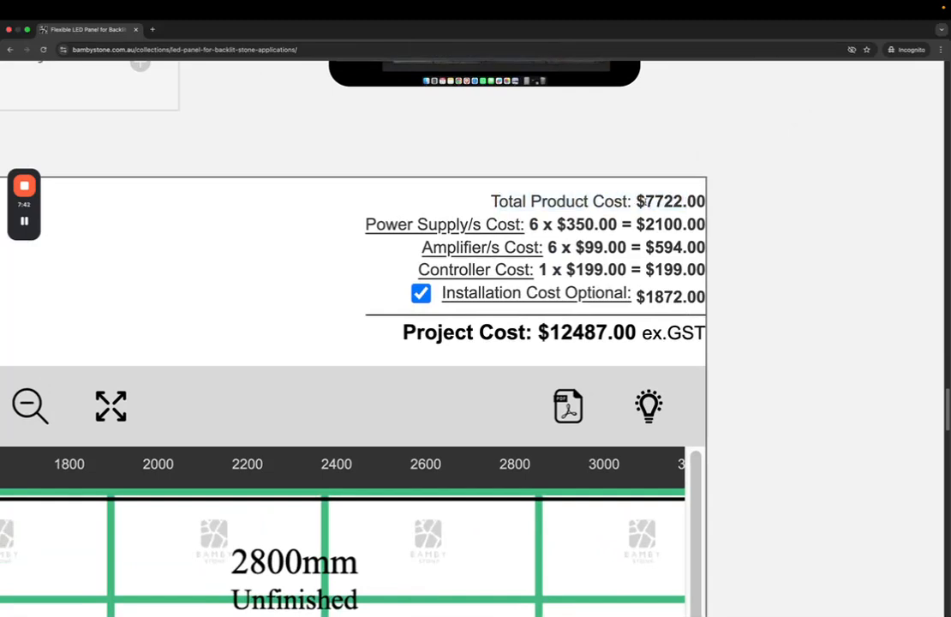
left_click_drag(636, 201, 706, 202)
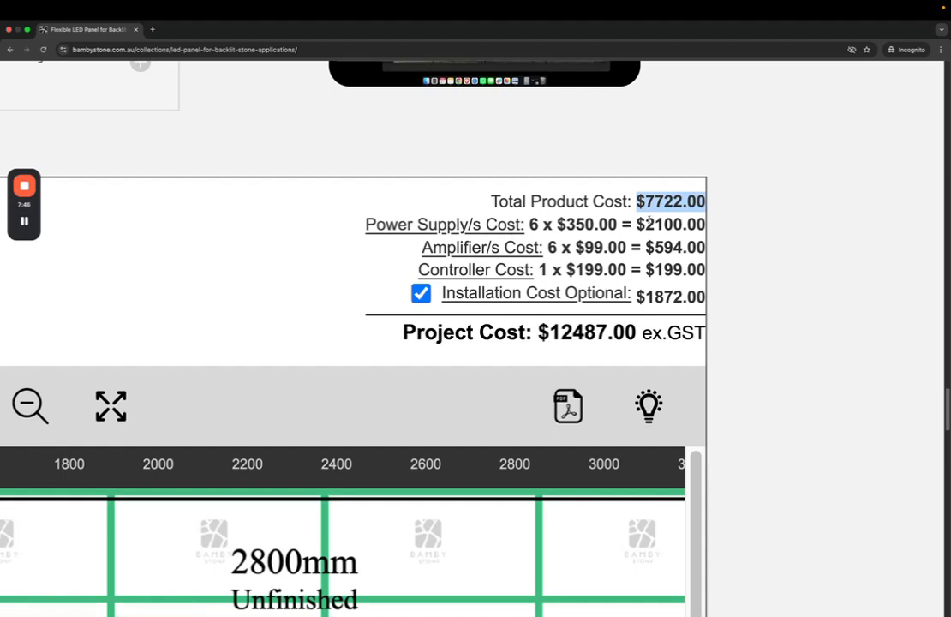
left_click_drag(638, 224, 707, 226)
left_click(577, 258)
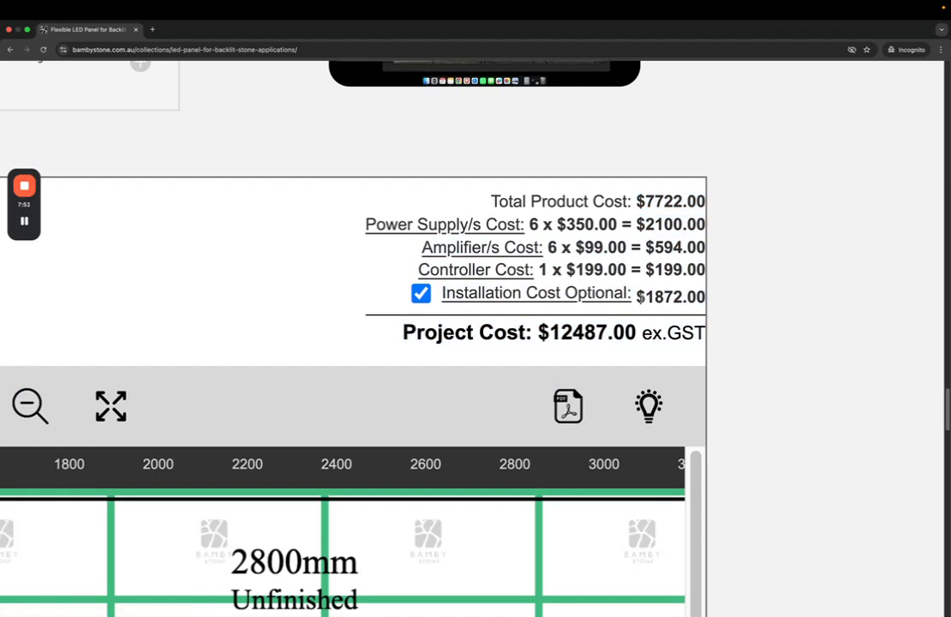
Exclude the $1872.00 optional installation, dropping the project cost to $10615.00 ex GST
double_click(667, 298)
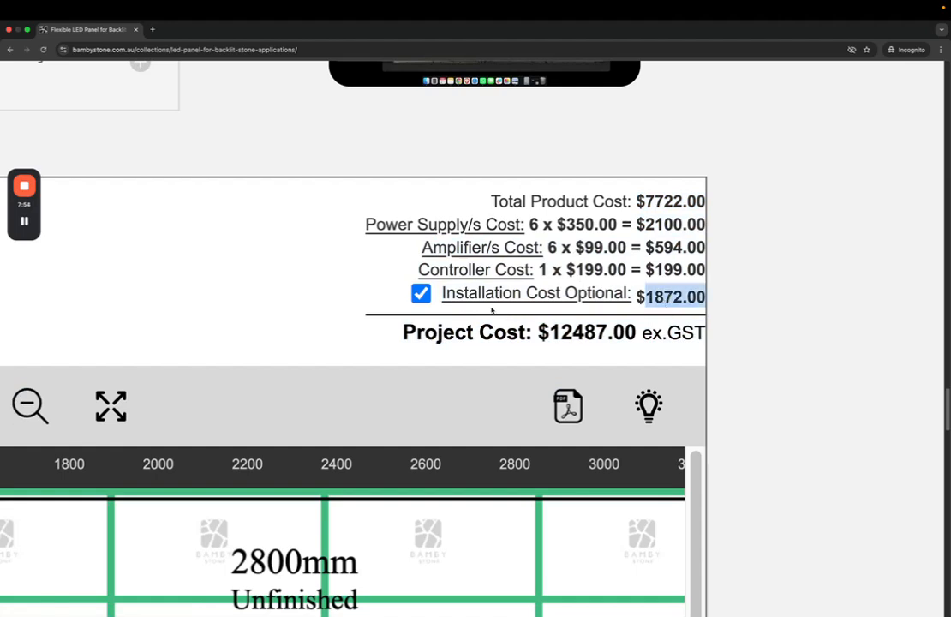
left_click(421, 293)
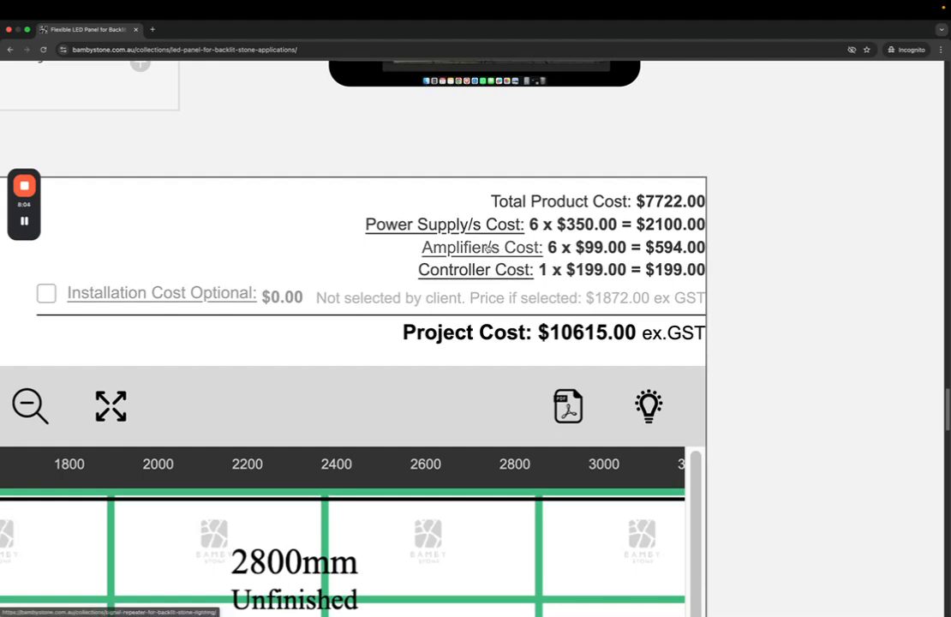
scroll(590, 269, "down", 5)
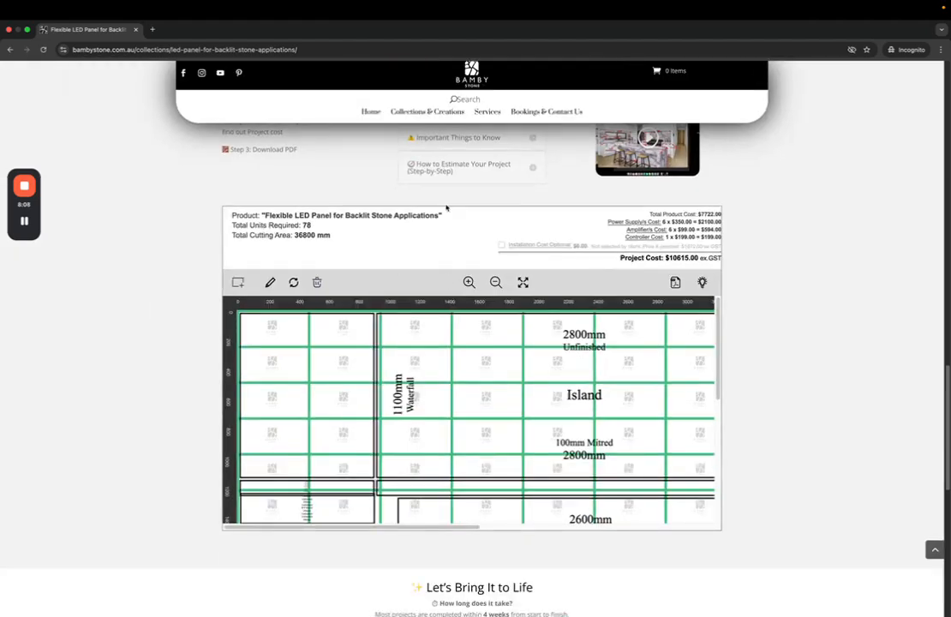
Open the PDF download form and fill in the client's first name and e-mail address
left_click_drag(244, 250, 379, 246)
left_click(677, 284)
left_click(501, 284)
type("John")
key("Tab")
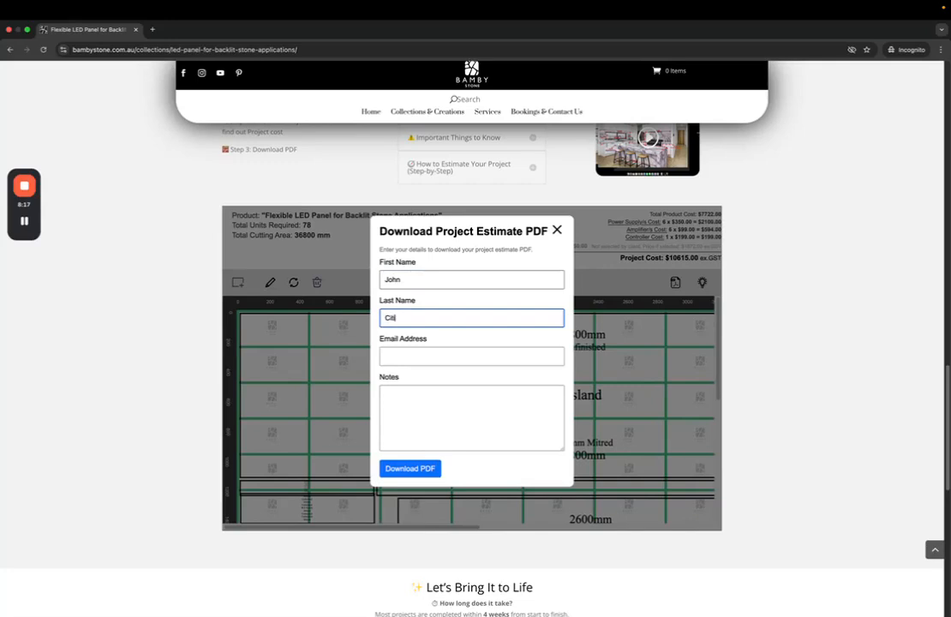
key("Tab")
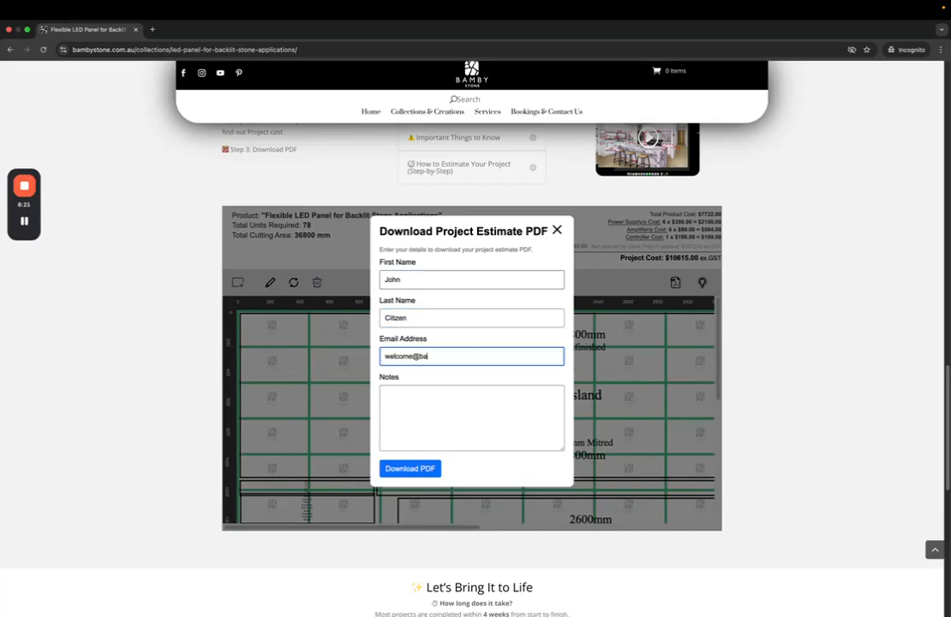
key("Tab")
double_click(390, 377)
left_click(422, 403)
Download the estimate PDF, save it to the Desktop and dismiss the success alert
left_click(415, 471)
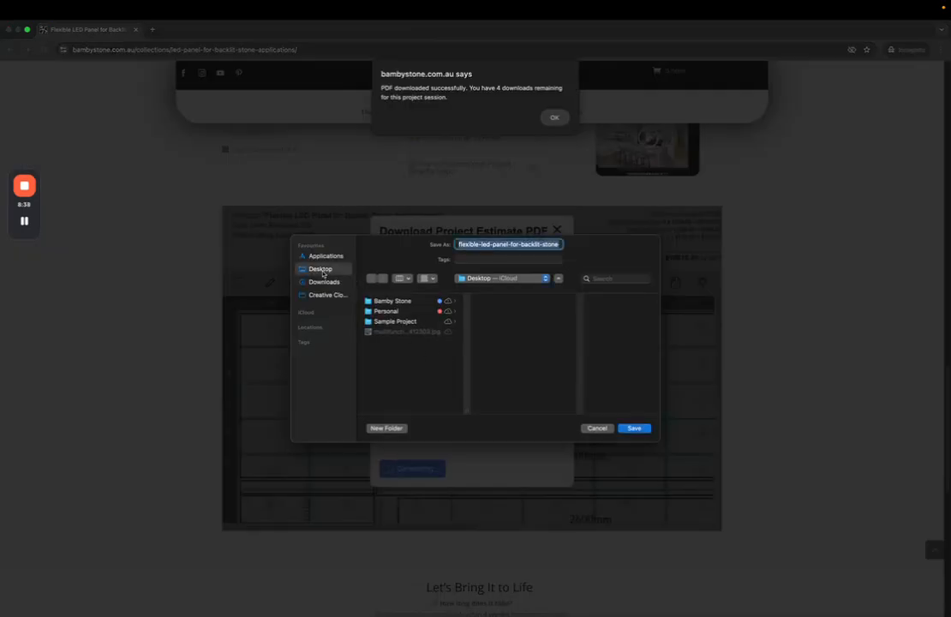
left_click(634, 428)
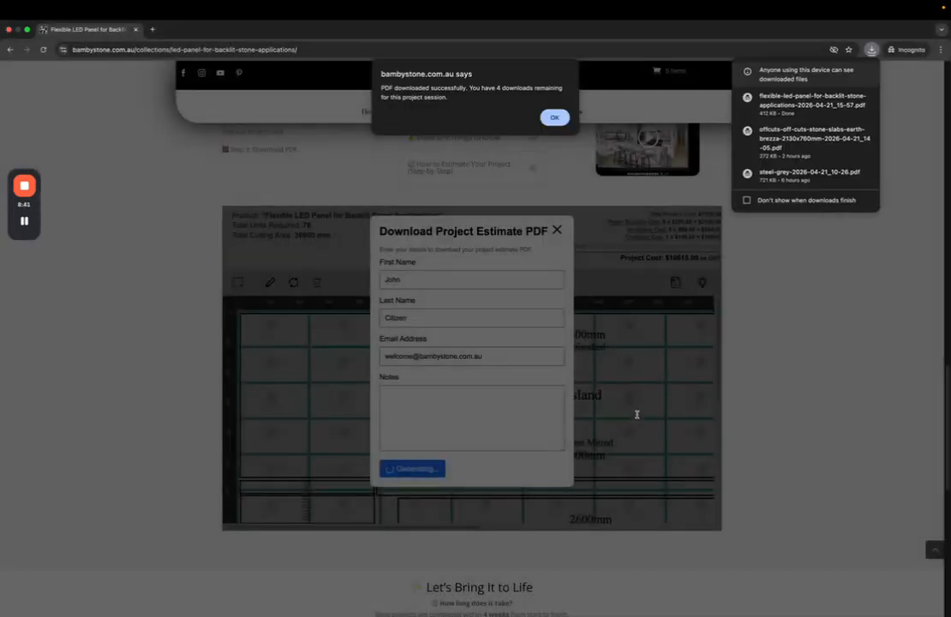
key("Return")
Open the downloaded estimate PDF from the Desktop in Preview and read page 1
key("ctrl+Left")
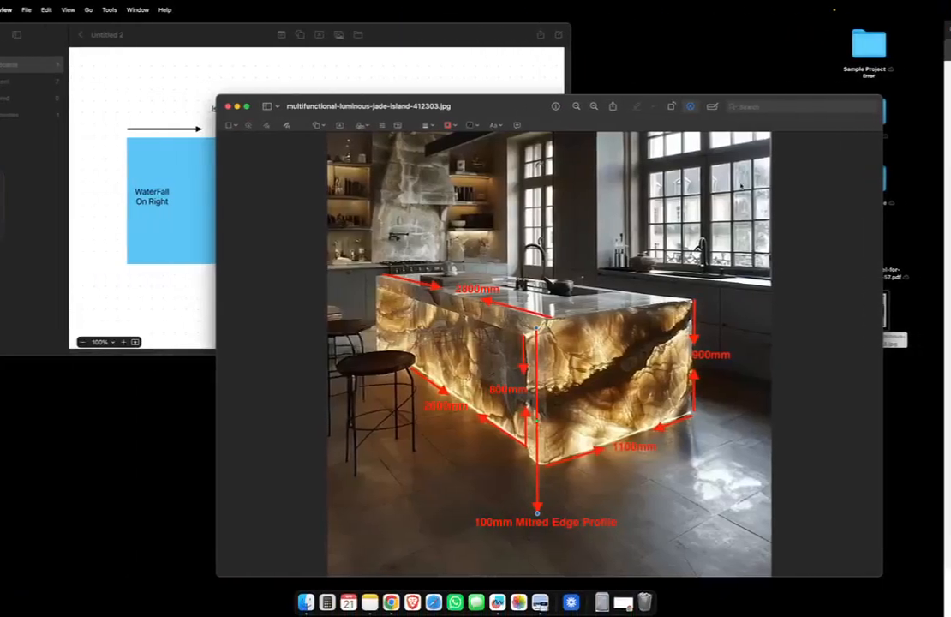
left_click_drag(520, 105, 317, 66)
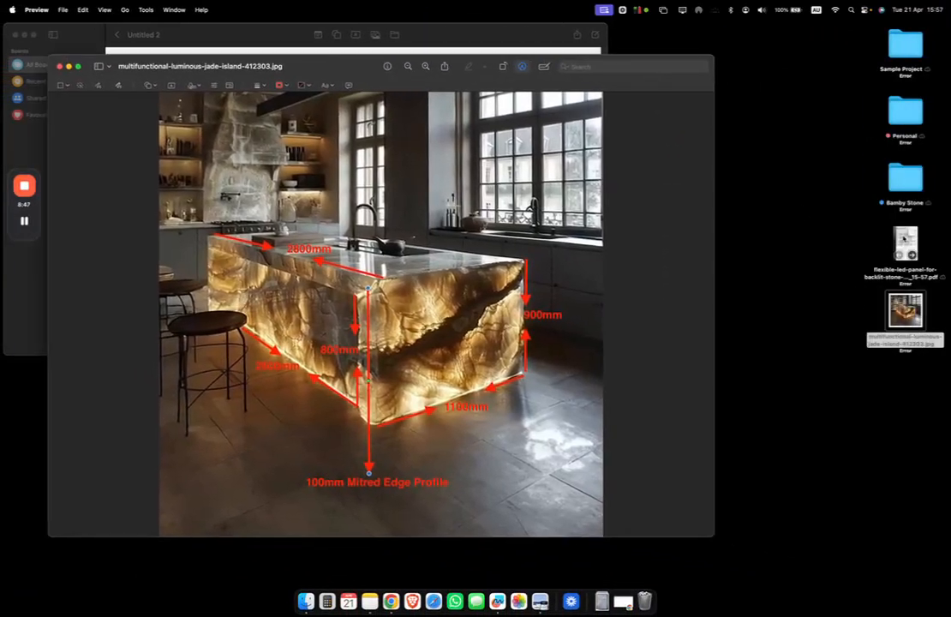
double_click(906, 247)
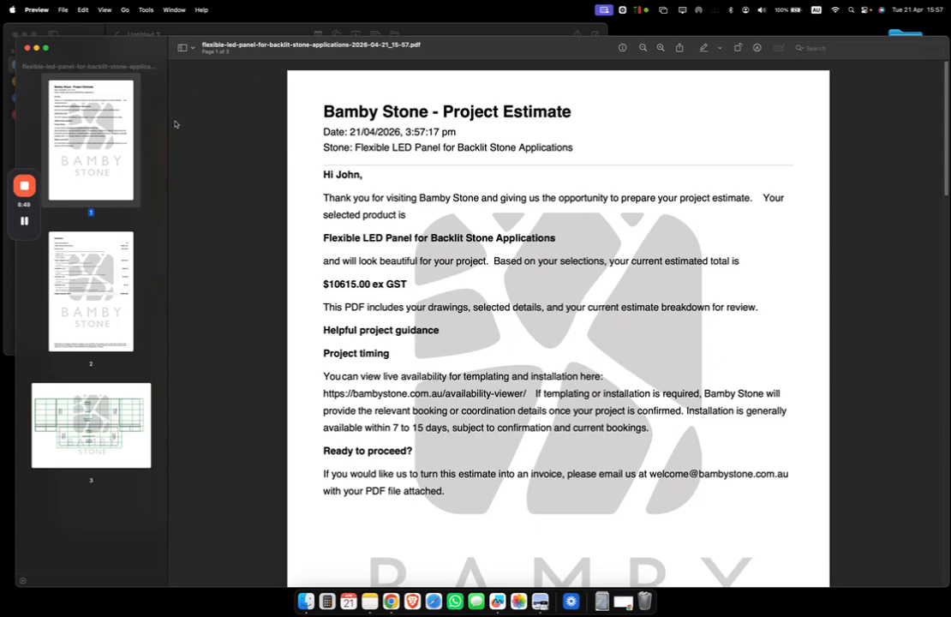
scroll(373, 161, "down", 1)
scroll(372, 156, "down", 3)
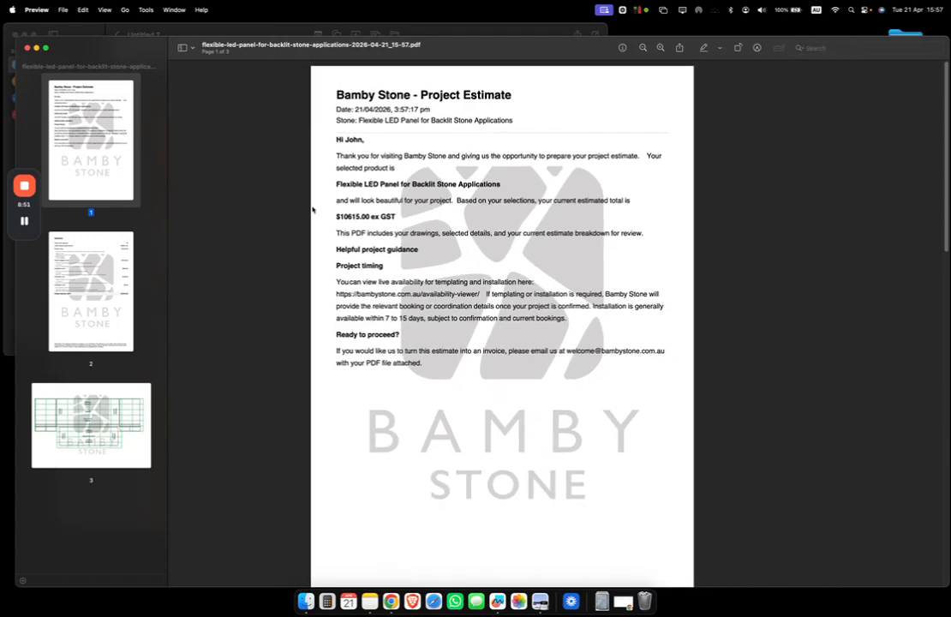
left_click_drag(390, 94, 562, 344)
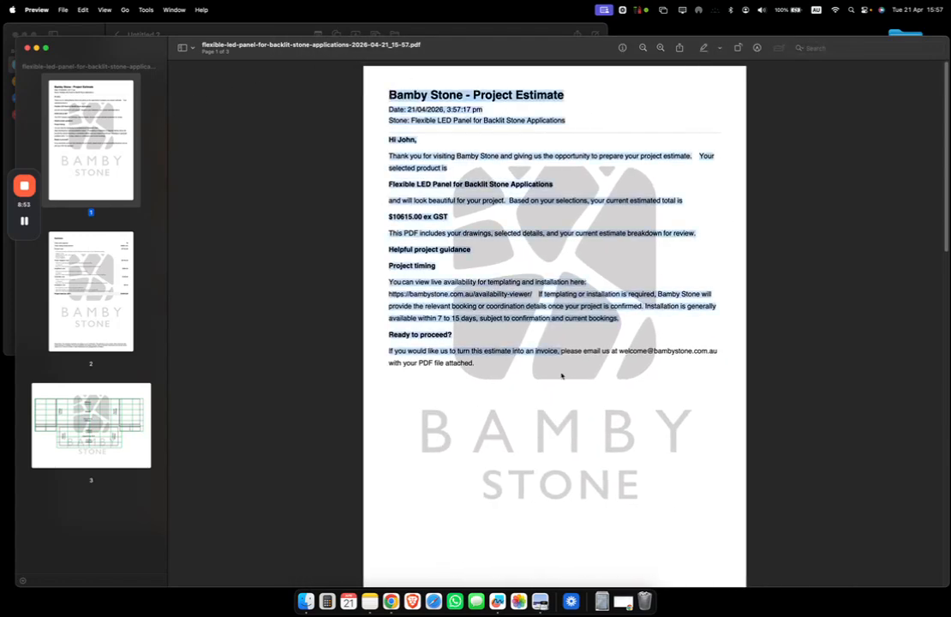
left_click(490, 250)
scroll(510, 274, "down", 5)
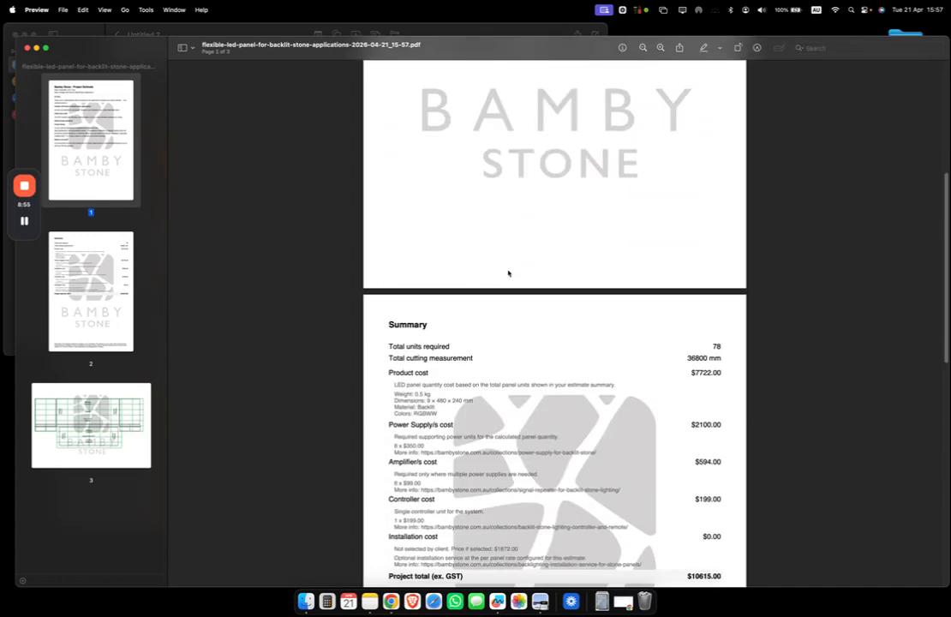
scroll(509, 273, "down", 3)
Review the page 2 Summary, showing installation at $0.00 and a $10615.00 total
left_click_drag(386, 136, 717, 393)
left_click(654, 297)
left_click_drag(386, 184, 730, 182)
left_click_drag(388, 237, 630, 335)
double_click(419, 352)
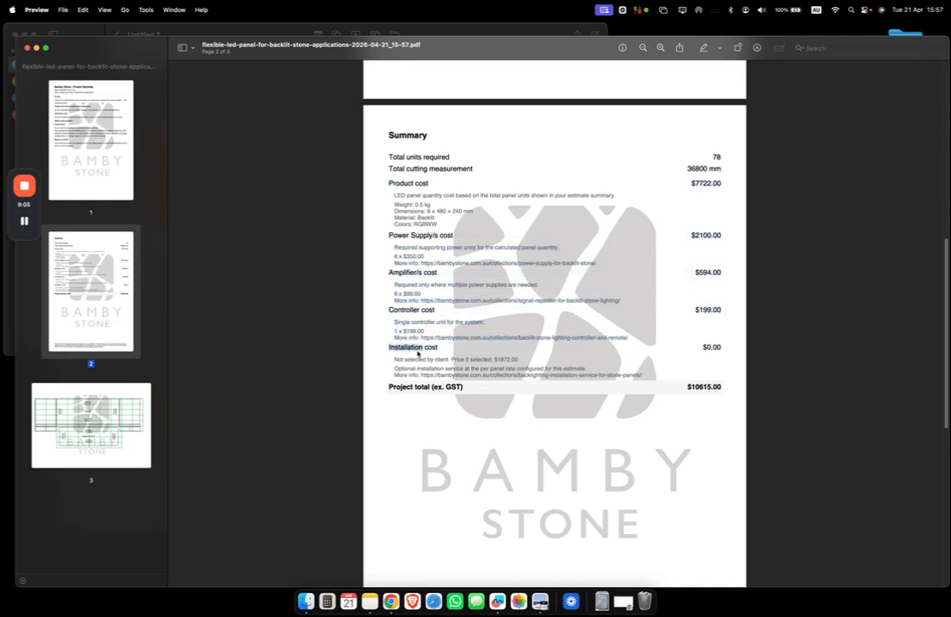
left_click(505, 360)
scroll(532, 403, "down", 10)
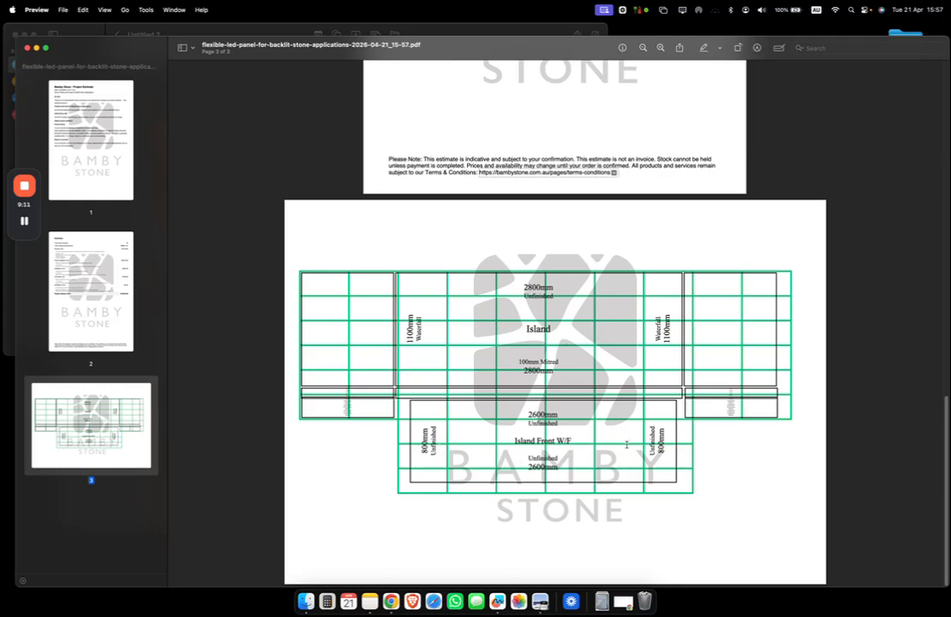
scroll(665, 386, "up", 5)
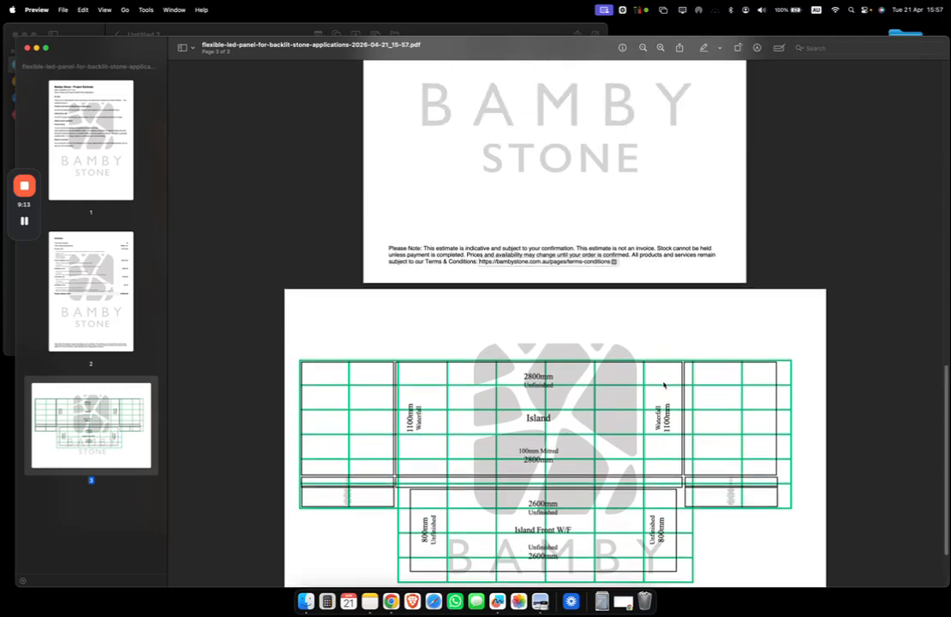
scroll(659, 389, "up", 10)
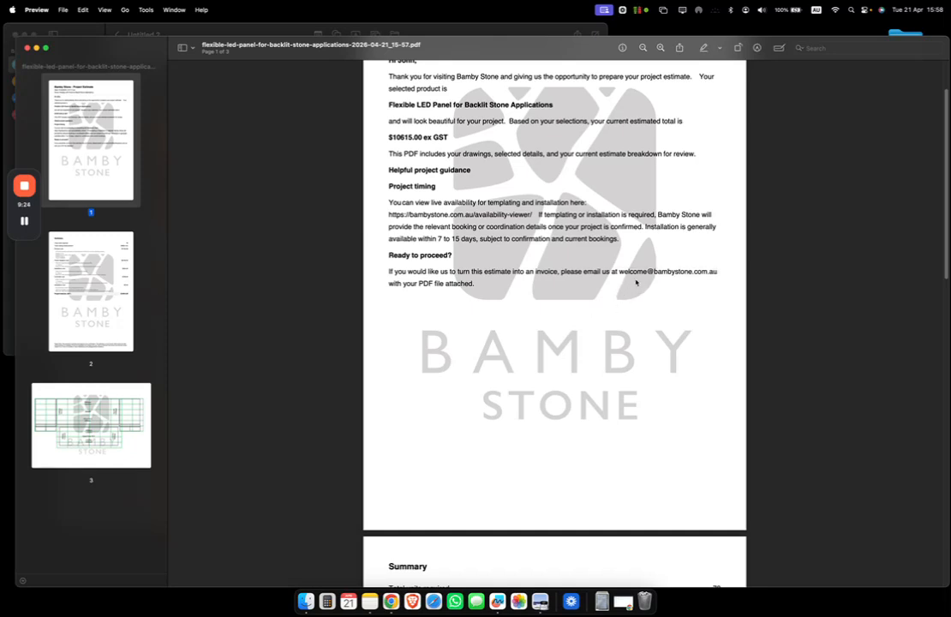
scroll(582, 177, "up", 3)
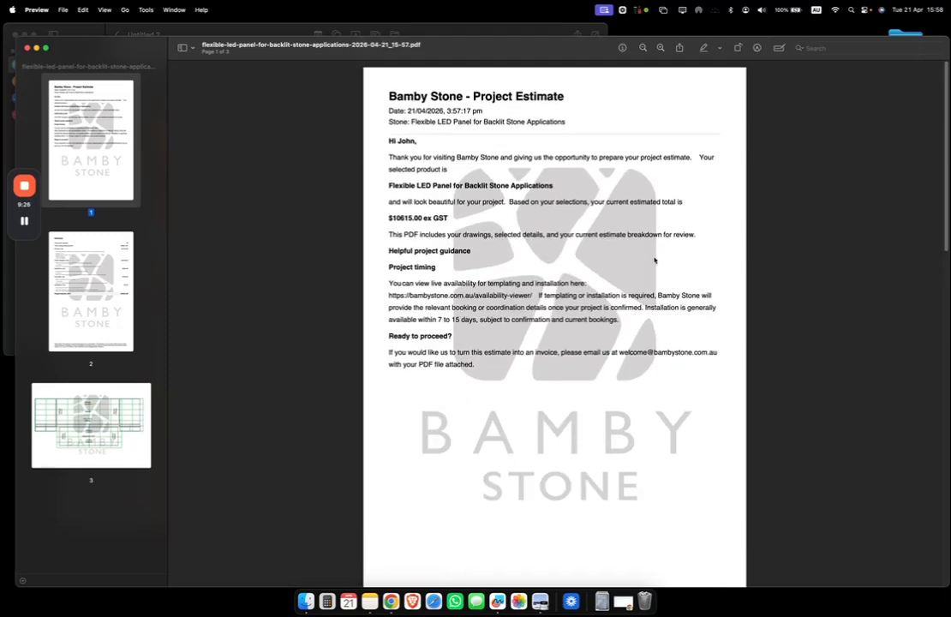
scroll(497, 297, "down", 10)
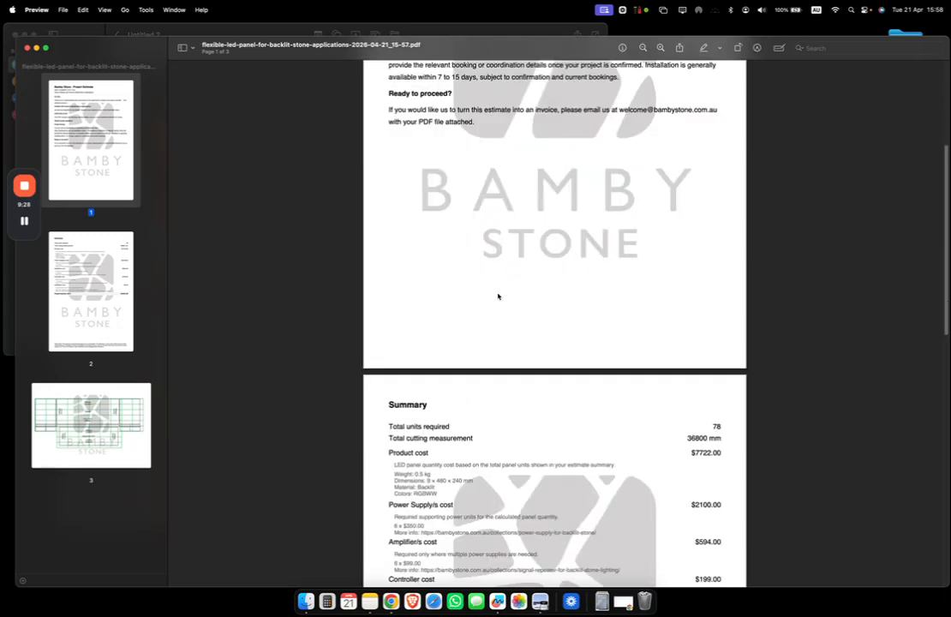
left_click_drag(449, 413, 387, 414)
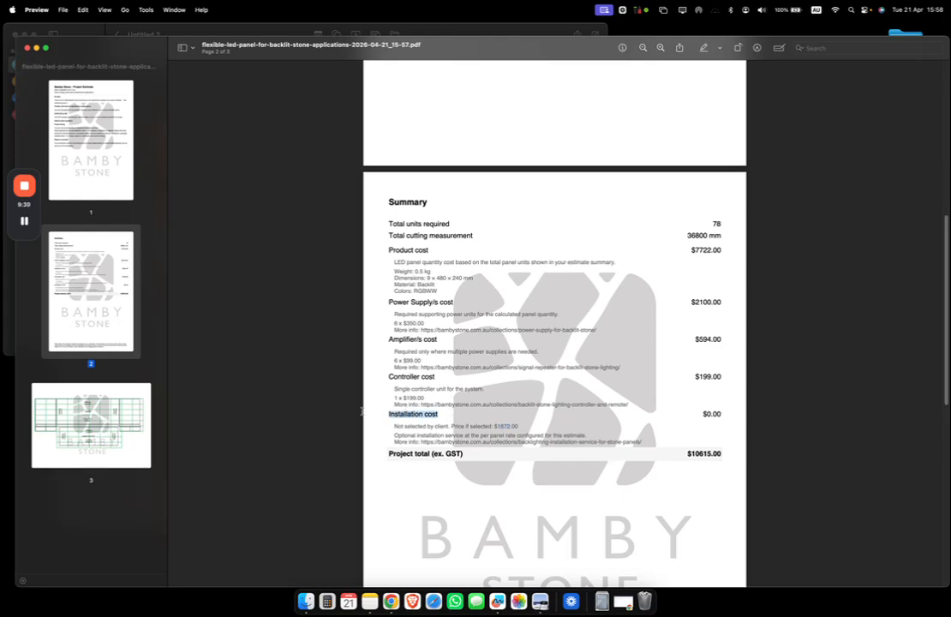
left_click_drag(384, 204, 482, 395)
left_click(440, 261)
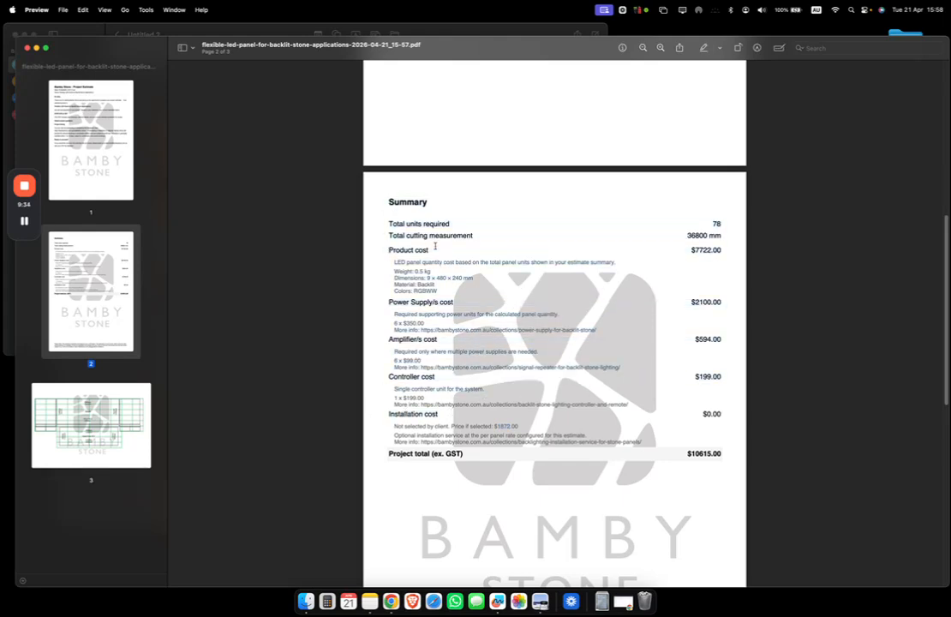